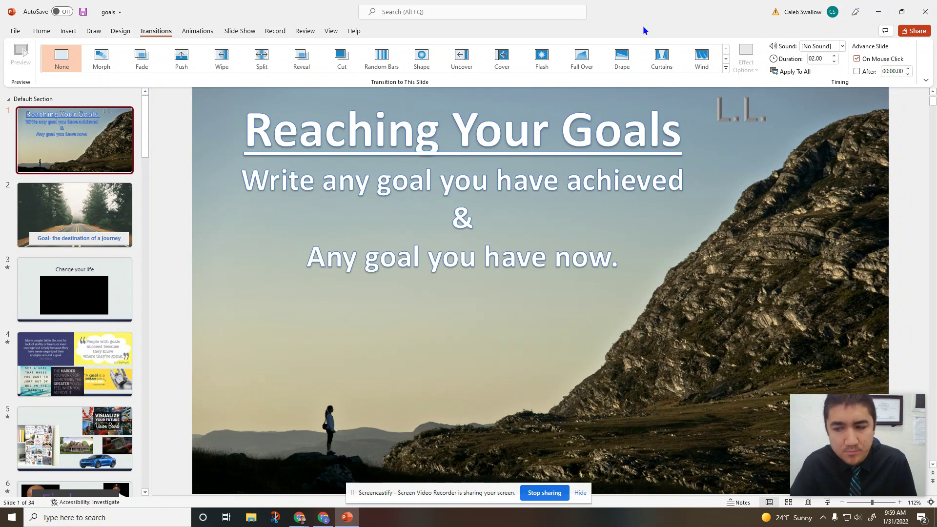
# Step: Browse the goals deck, viewing slide 4, slide 6 Find your WHY, the SMART goals slide and slide 7
pyautogui.scroll(-5, 109, 174)
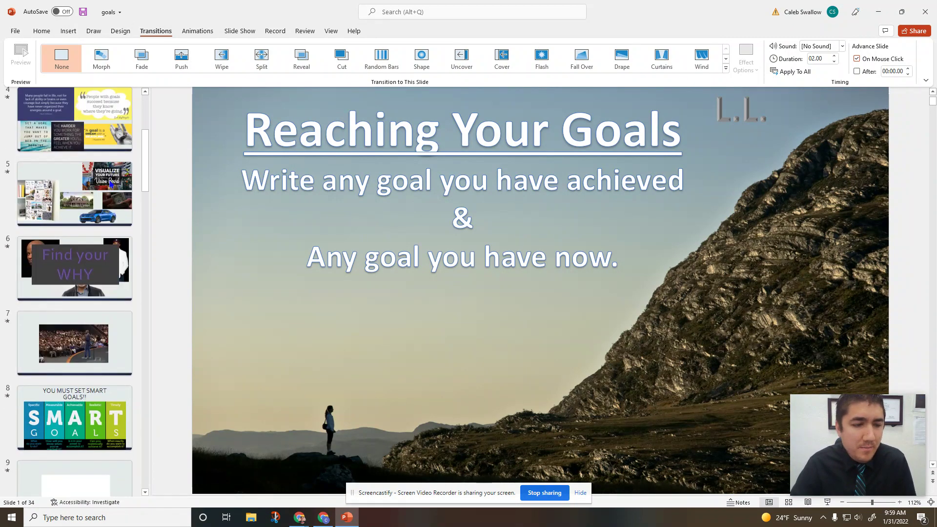
pyautogui.scroll(-10, 95, 181)
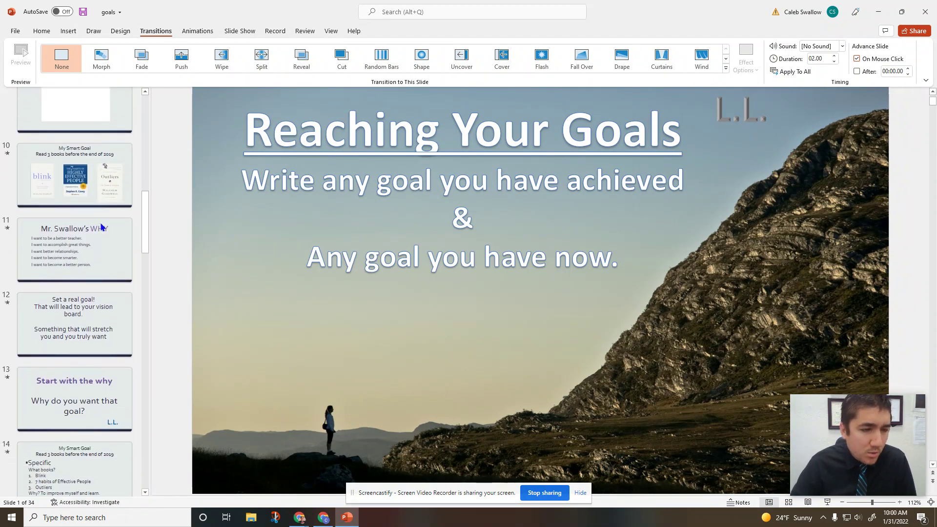
pyautogui.scroll(-15, 106, 239)
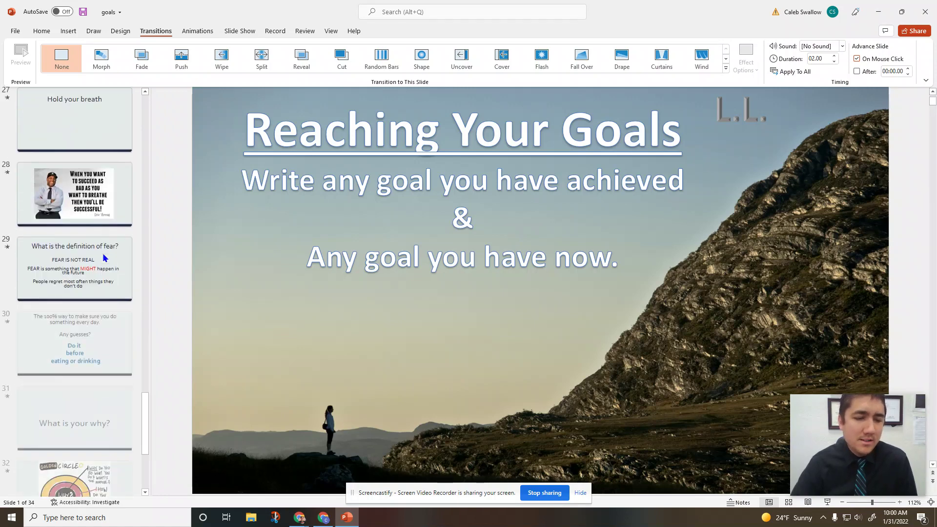
pyautogui.scroll(20, 103, 257)
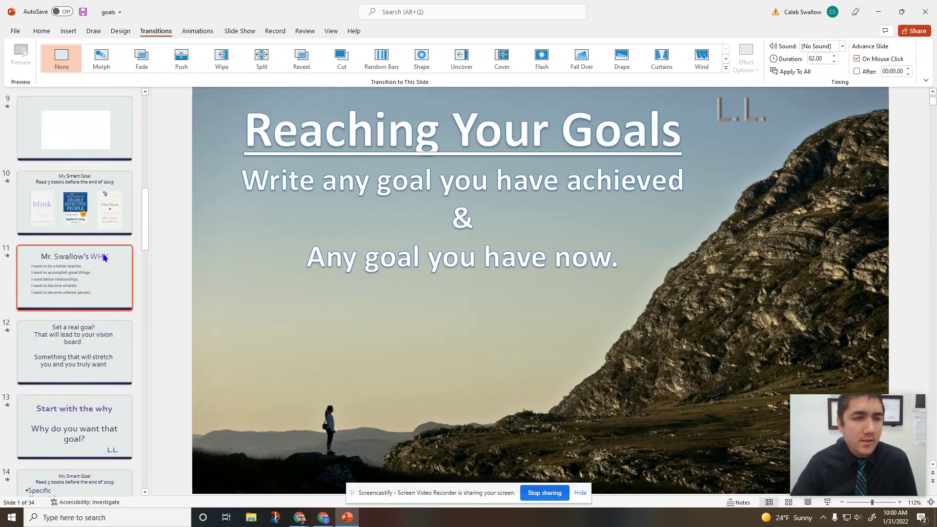
pyautogui.scroll(3, 103, 257)
pyautogui.scroll(2, 102, 253)
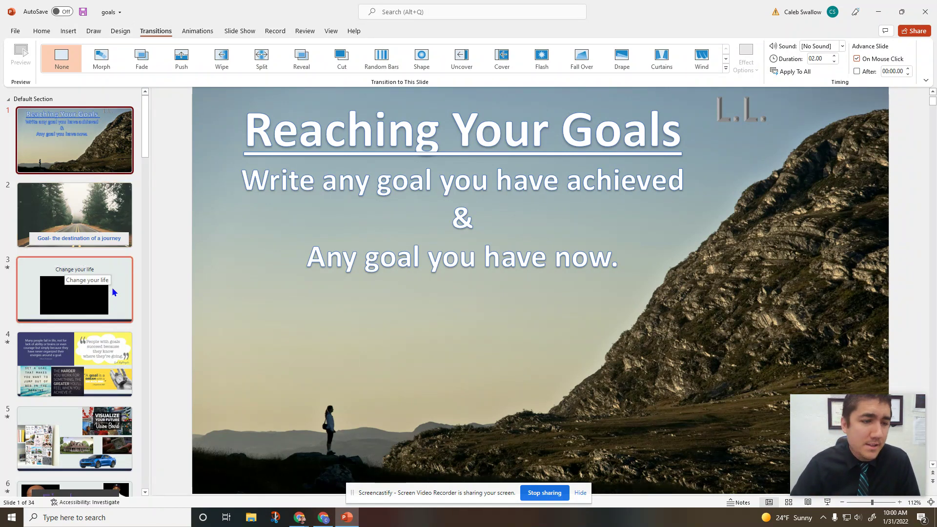
pyautogui.click(119, 374)
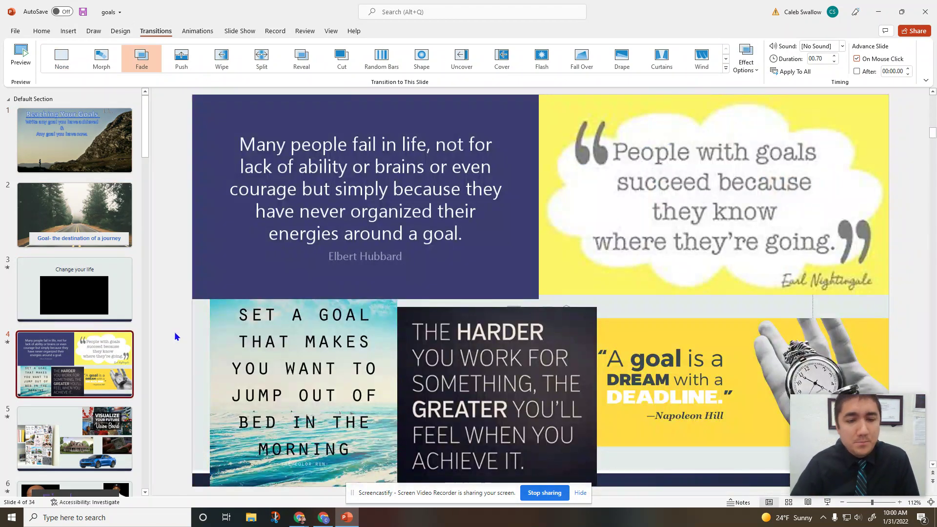
pyautogui.scroll(-2, 90, 376)
pyautogui.click(90, 376)
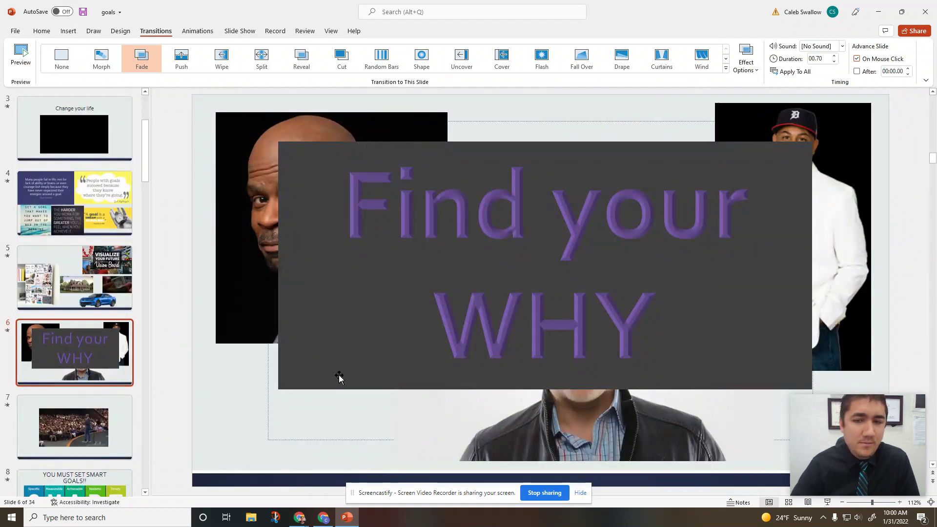
pyautogui.scroll(-2, 90, 376)
pyautogui.click(54, 376)
pyautogui.press('Up')
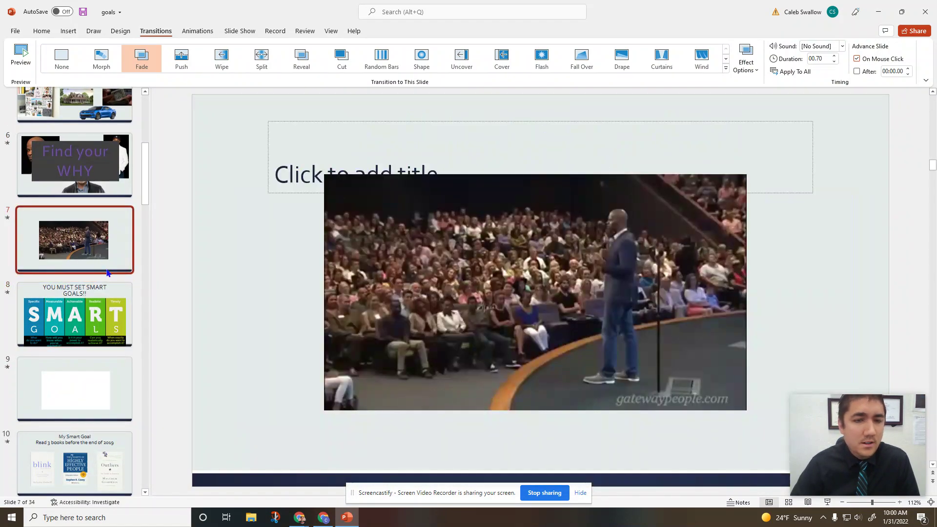
# Step: View slide 14, then bring slide 17, Relevant and Result Oriented, into the editing area
pyautogui.scroll(-2, 18, 338)
pyautogui.scroll(-2, 71, 421)
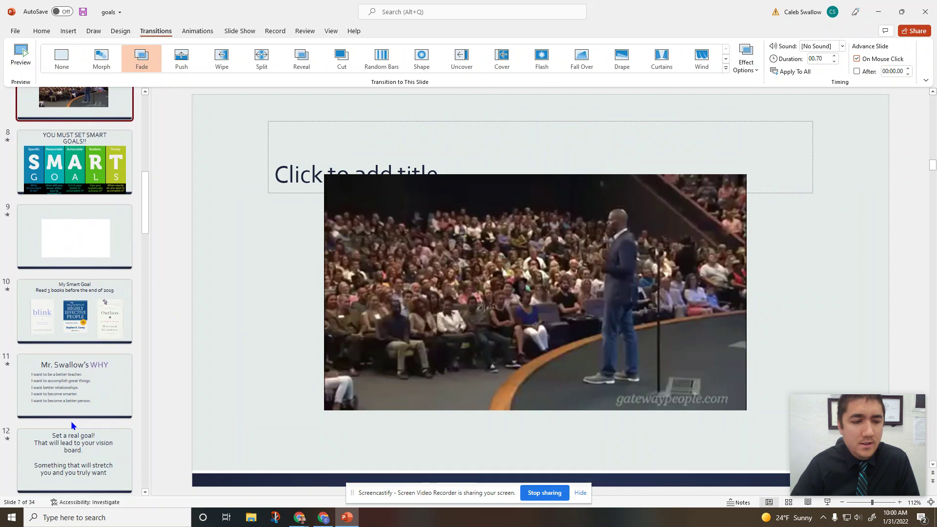
pyautogui.scroll(-2, 69, 301)
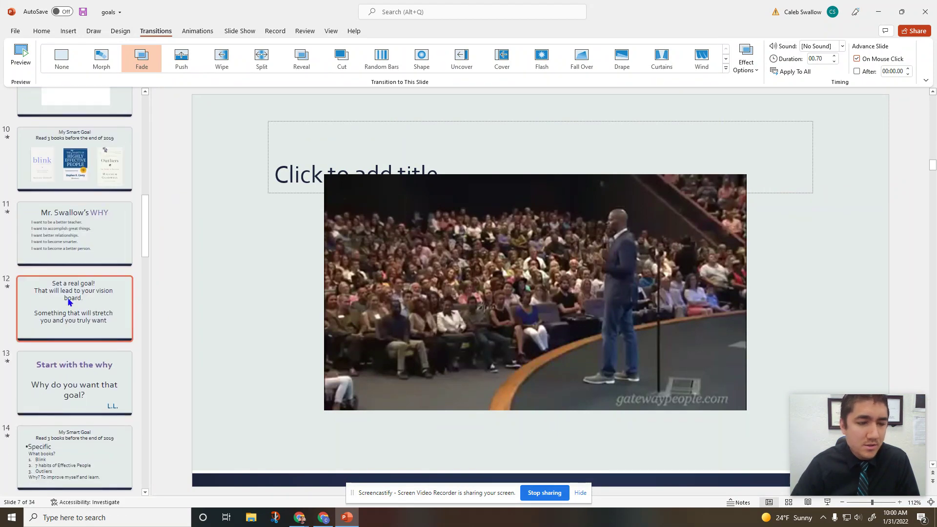
pyautogui.scroll(-1, 101, 364)
pyautogui.click(100, 361)
pyautogui.scroll(-1, 181, 305)
pyautogui.scroll(-4, 19, 366)
pyautogui.click(19, 366)
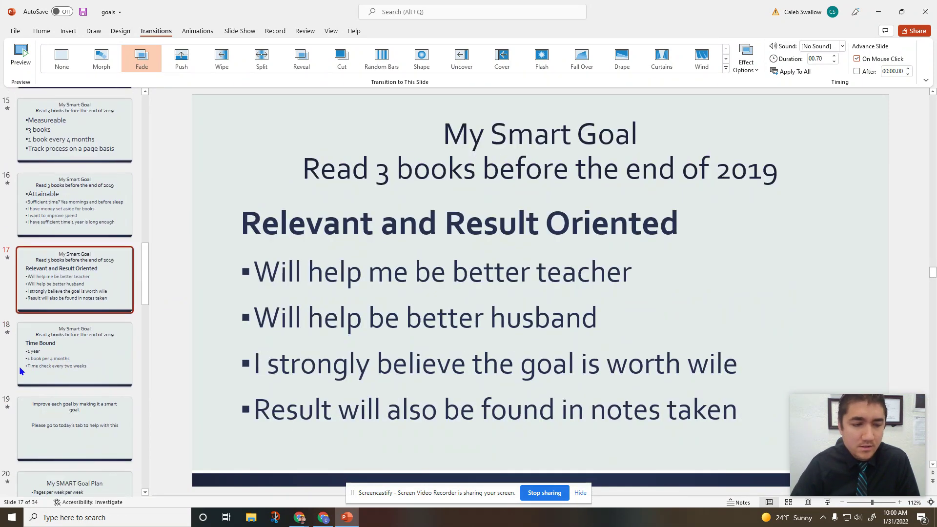
pyautogui.scroll(-6, 69, 371)
pyautogui.scroll(-6, 68, 371)
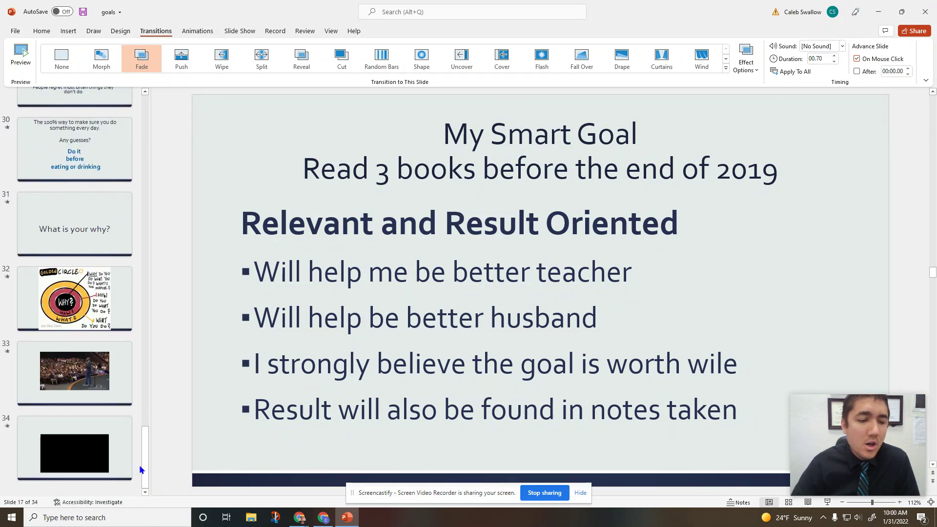
pyautogui.moveTo(145, 461); pyautogui.dragTo(175, 124)
pyautogui.press('super+s')
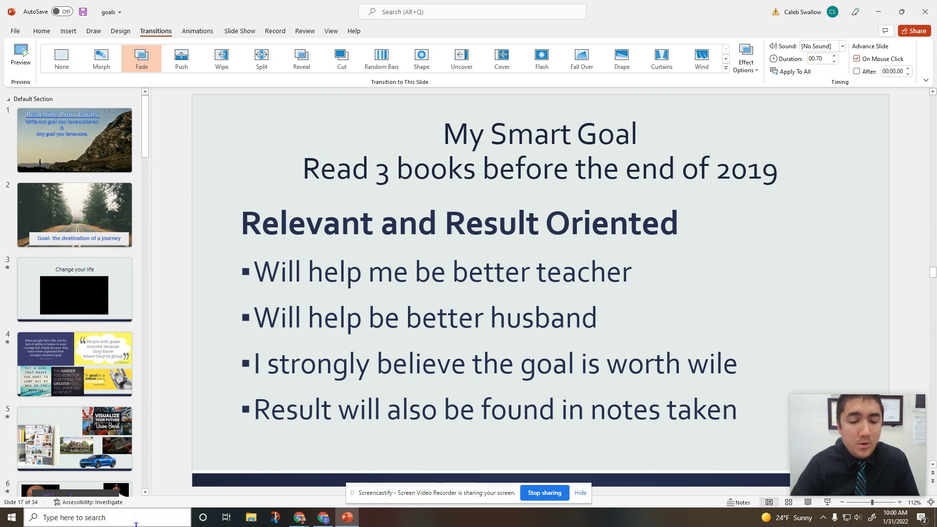
# Step: Search Windows for 'Power' and launch Microsoft PowerPoint from the results
pyautogui.write('Power')
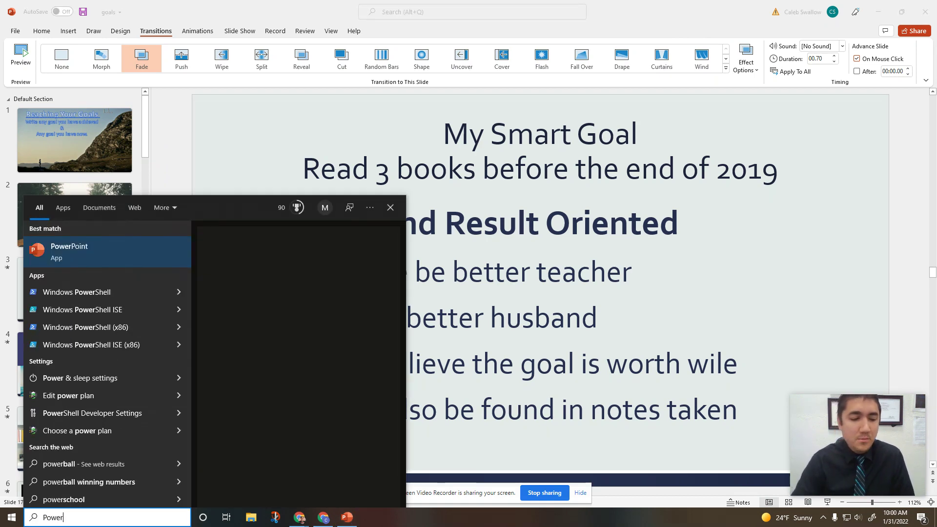
pyautogui.press('Return')
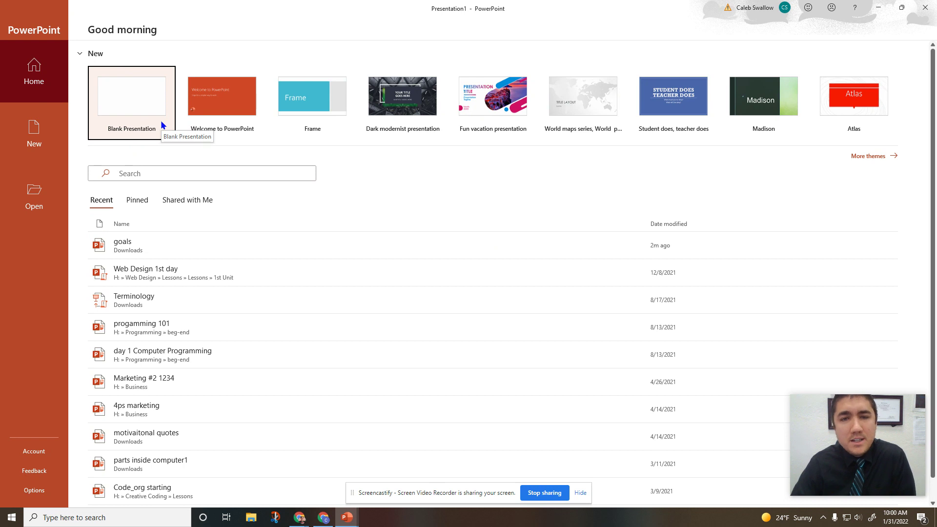
# Step: Open More themes from the Home screen and browse the theme gallery
pyautogui.click(860, 157)
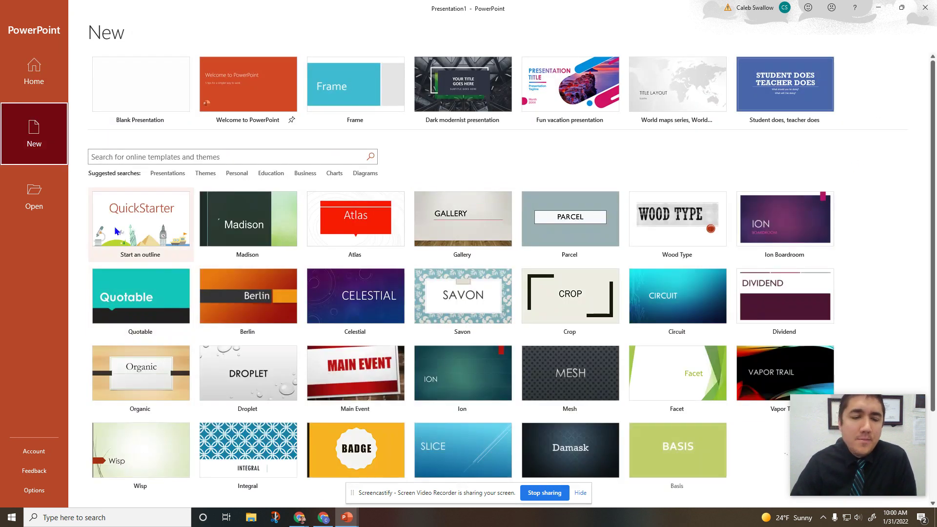
pyautogui.scroll(-3, 293, 264)
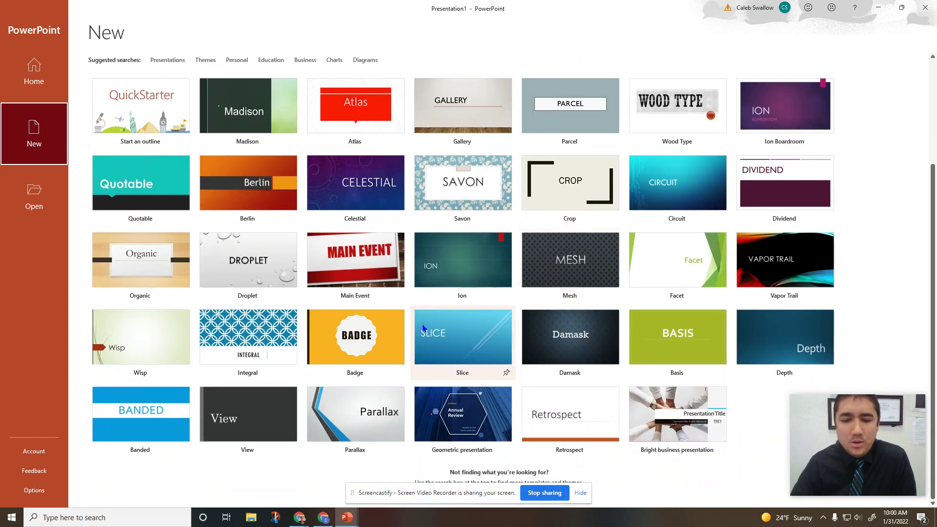
pyautogui.moveTo(496, 492); pyautogui.dragTo(295, 493)
pyautogui.scroll(3, 391, 139)
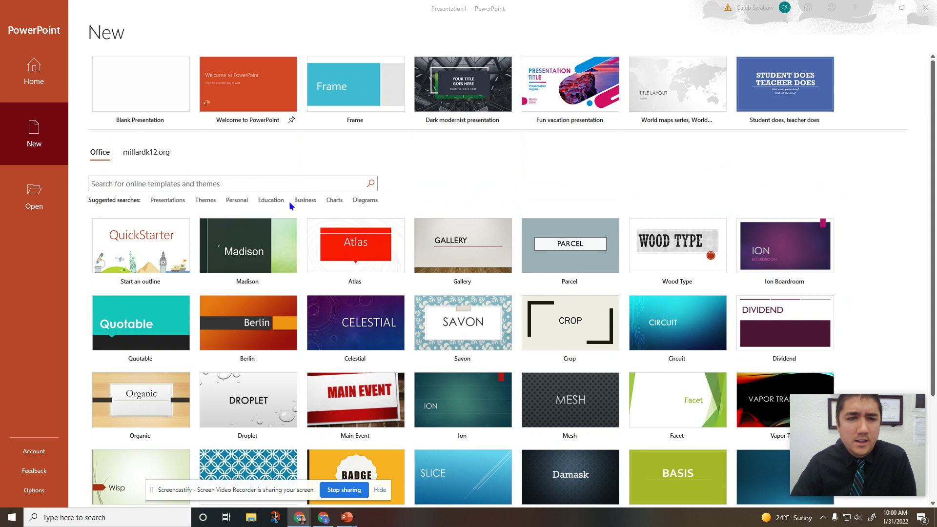
pyautogui.hotkey('alt', 'Tab')
# Step: Run the suggested online search for Themes, browse the results, then return to the New page
pyautogui.click(209, 202)
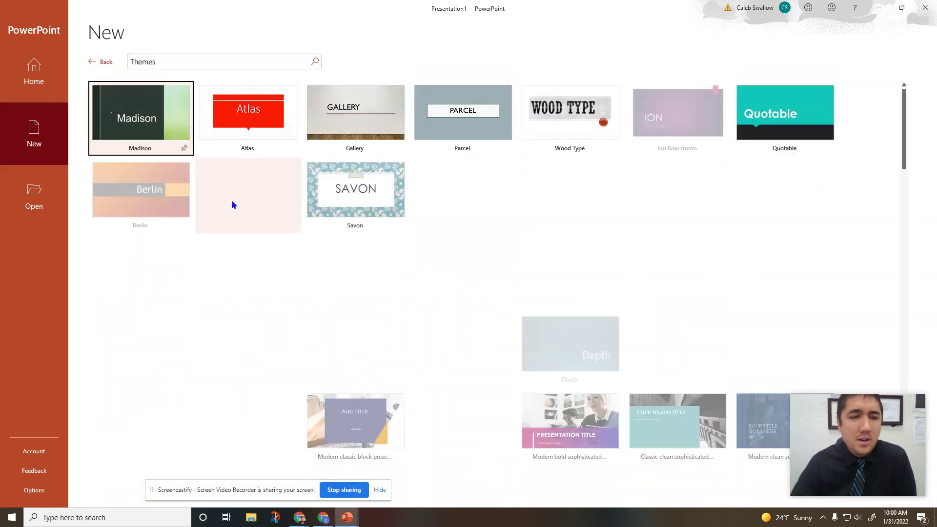
pyautogui.scroll(-10, 450, 251)
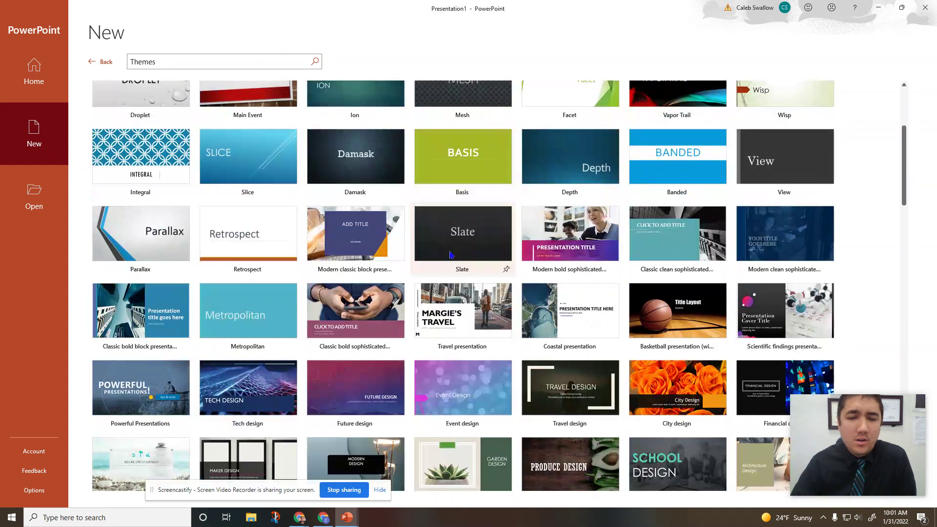
pyautogui.scroll(-5, 419, 266)
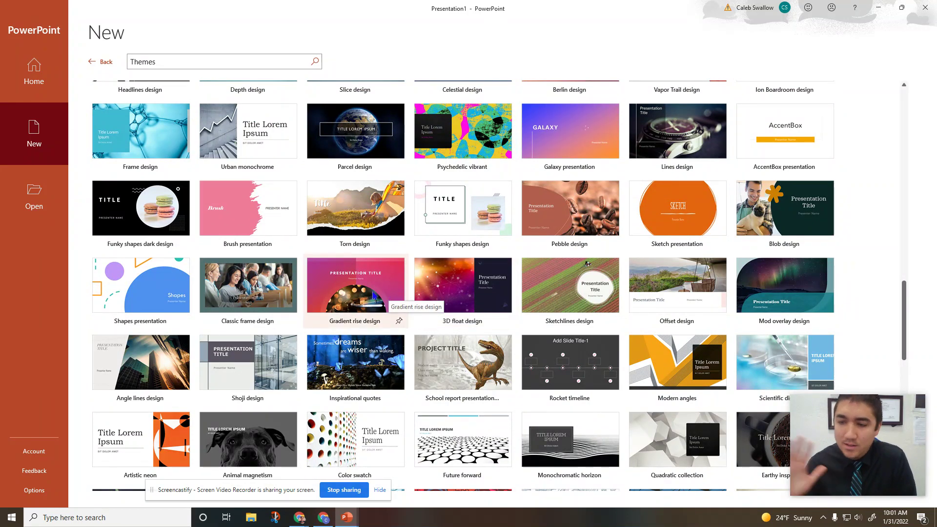
pyautogui.scroll(-3, 392, 295)
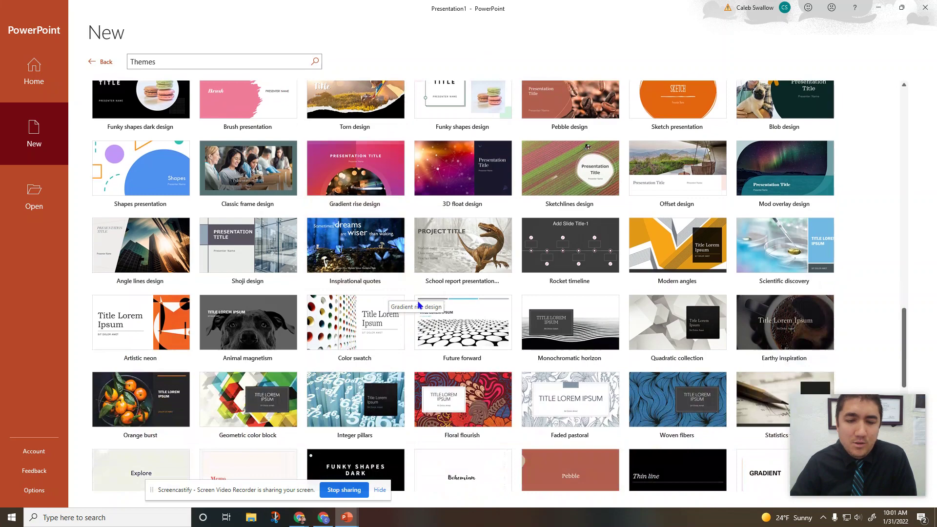
pyautogui.scroll(5, 174, 60)
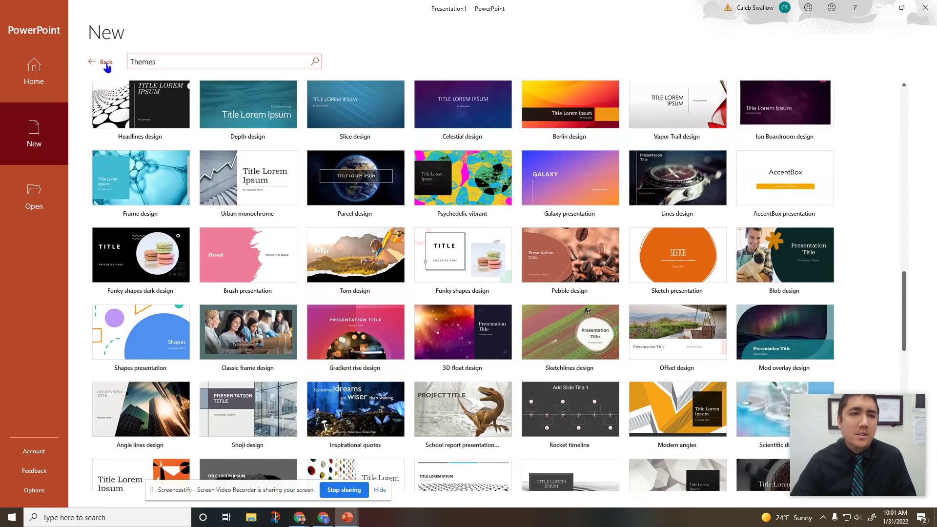
pyautogui.click(100, 62)
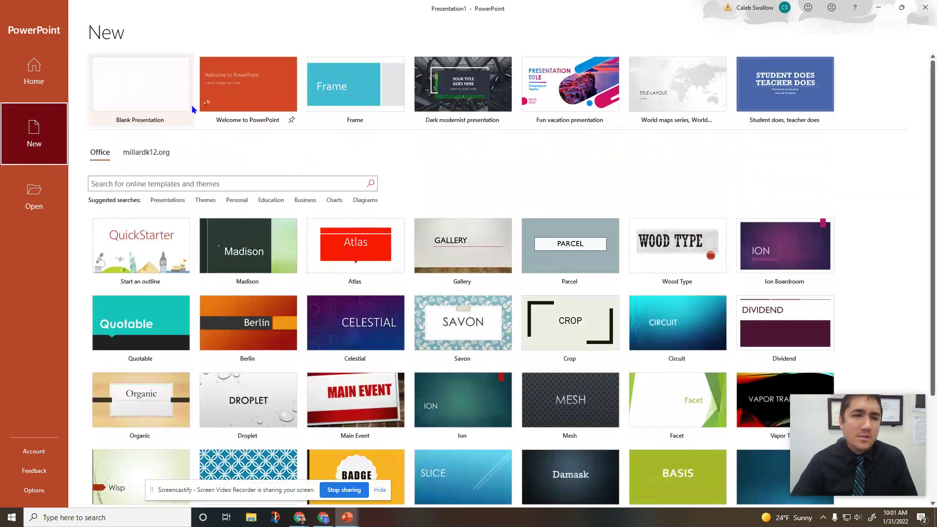
# Step: Search the online templates for 'sci' science templates
pyautogui.click(158, 182)
pyautogui.write('science')
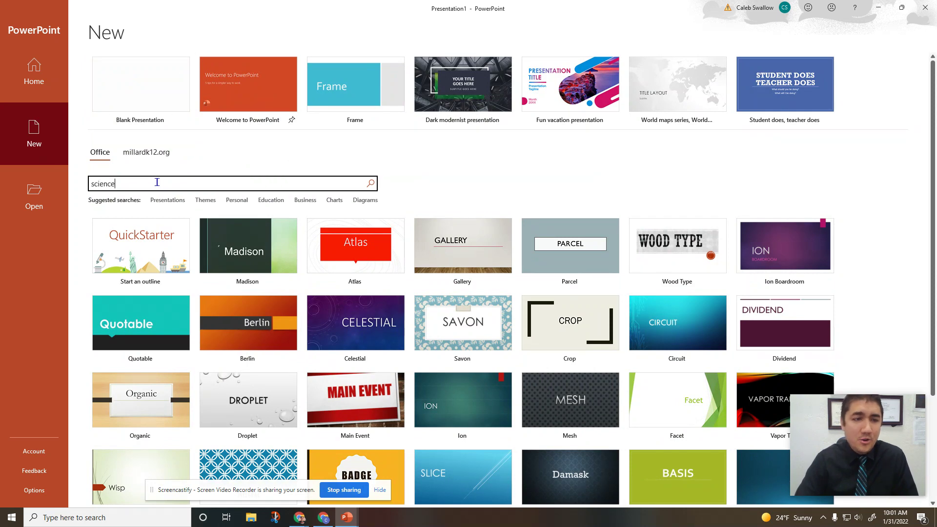
pyautogui.press('Return')
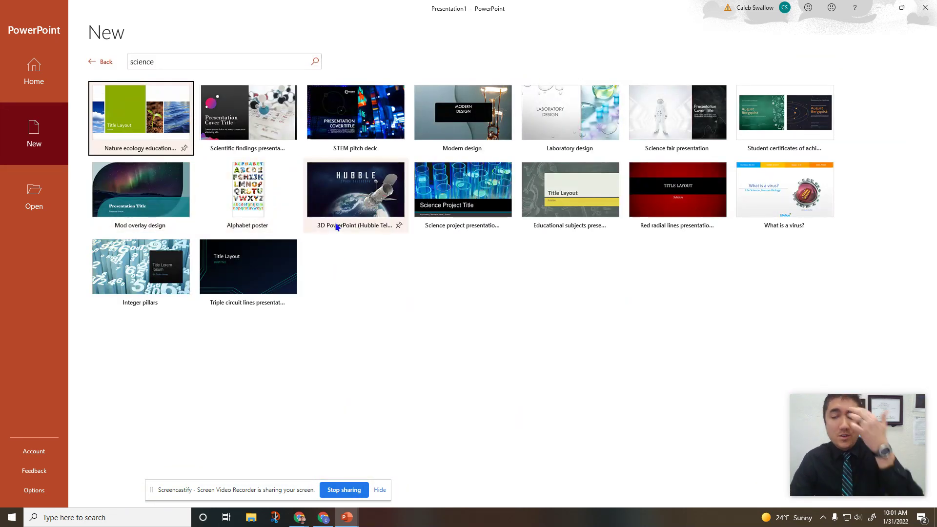
# Step: Search the templates for sports, then go back to the main templates page
pyautogui.click(153, 63)
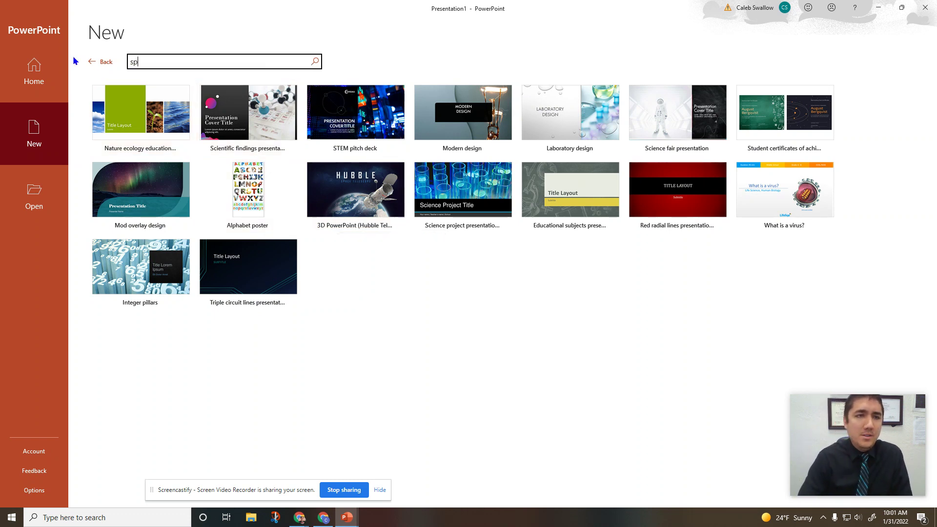
pyautogui.press('Return')
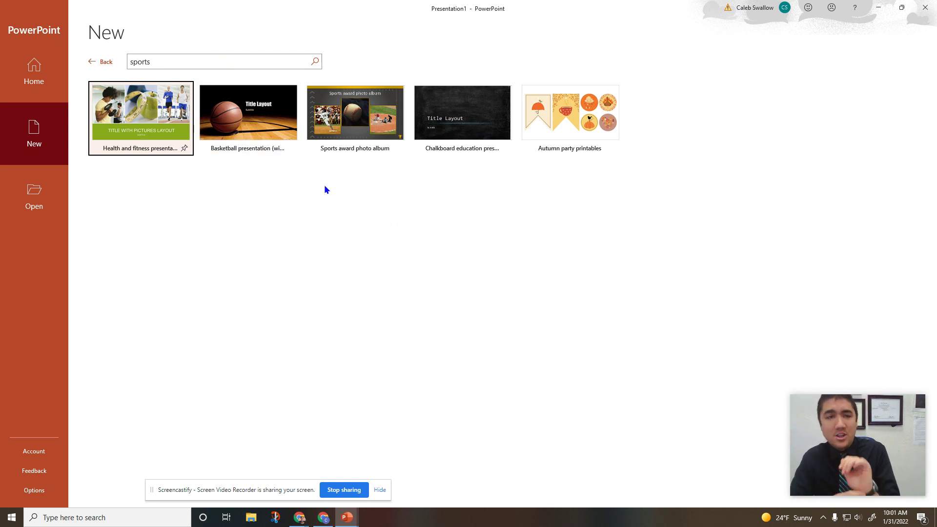
pyautogui.click(100, 62)
pyautogui.scroll(-5, 503, 398)
pyautogui.scroll(5, 503, 397)
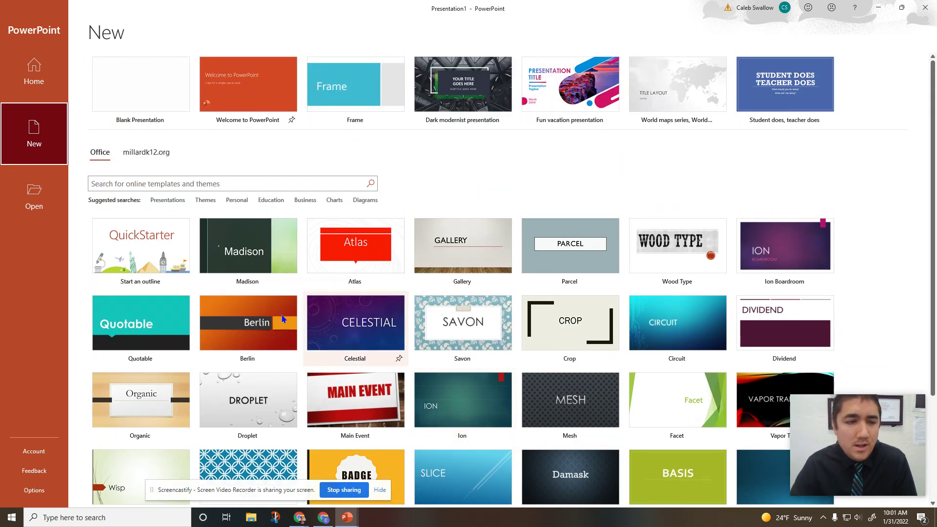
# Step: Preview the Circuit theme and create a new presentation from it
pyautogui.click(695, 313)
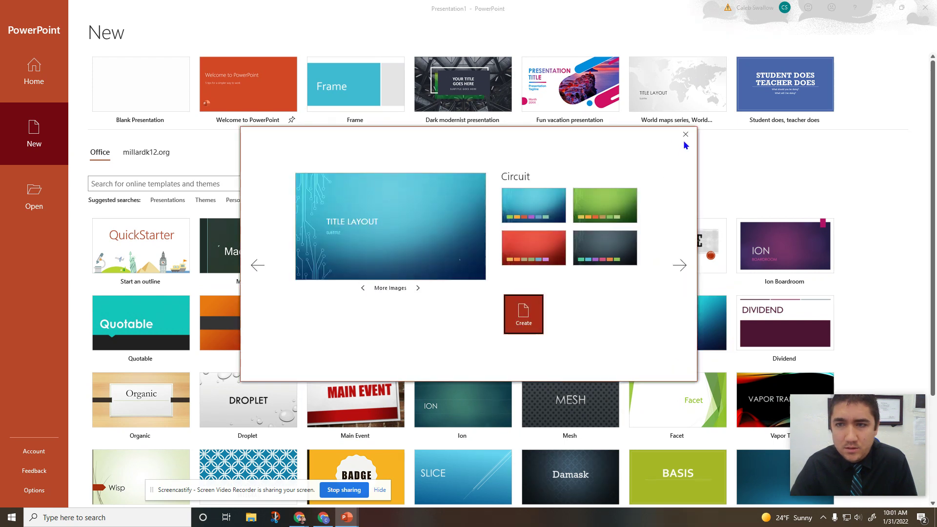
pyautogui.click(529, 320)
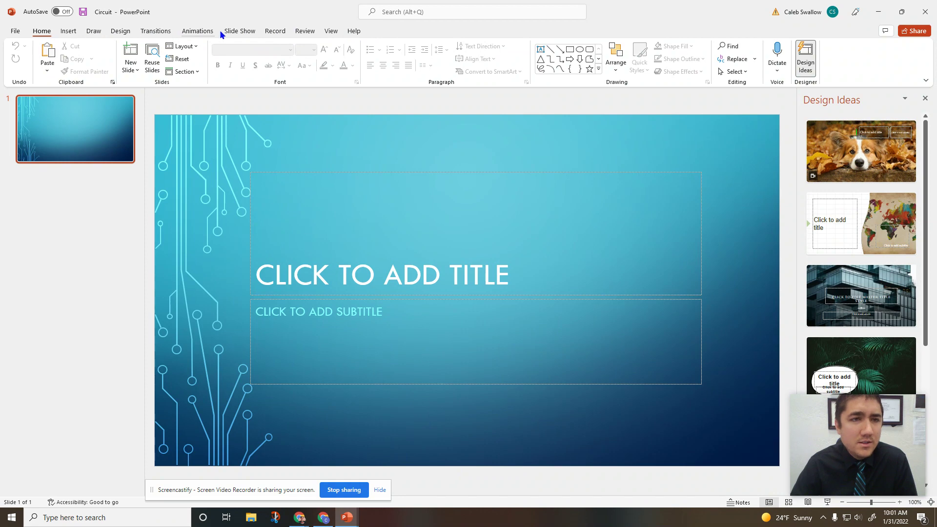
# Step: Look through the Record, Animations, Transitions, Draw and Insert tabs, then open New Slide layouts on Home
pyautogui.click(275, 31)
pyautogui.click(198, 31)
pyautogui.click(155, 30)
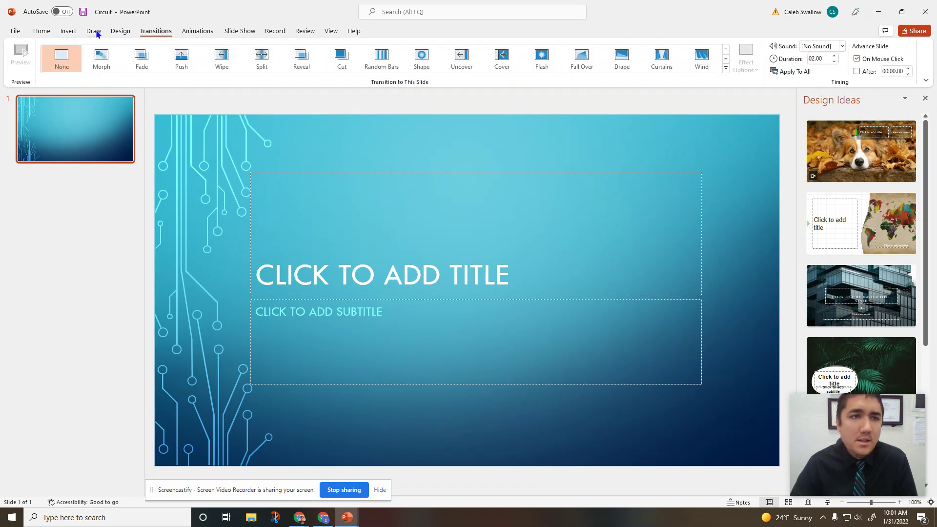
pyautogui.click(94, 31)
pyautogui.click(64, 34)
pyautogui.click(25, 30)
pyautogui.press('Escape')
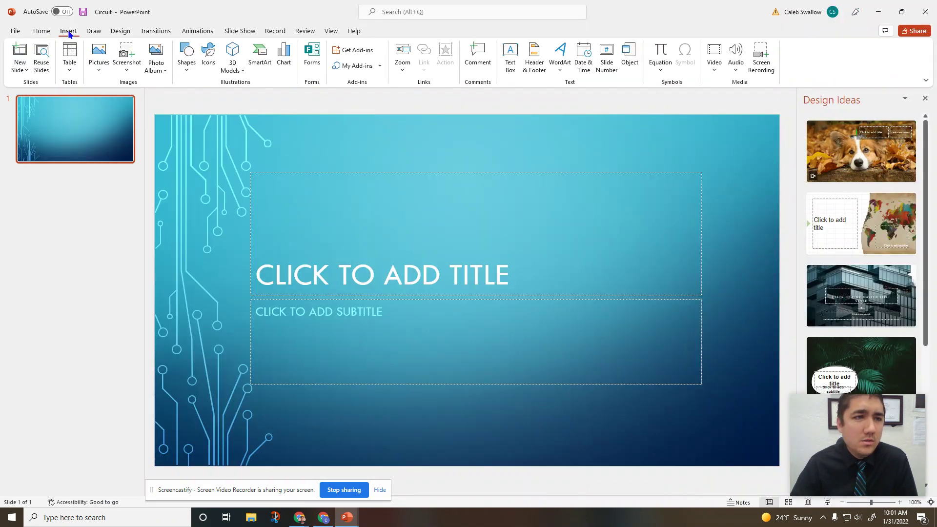
pyautogui.click(96, 31)
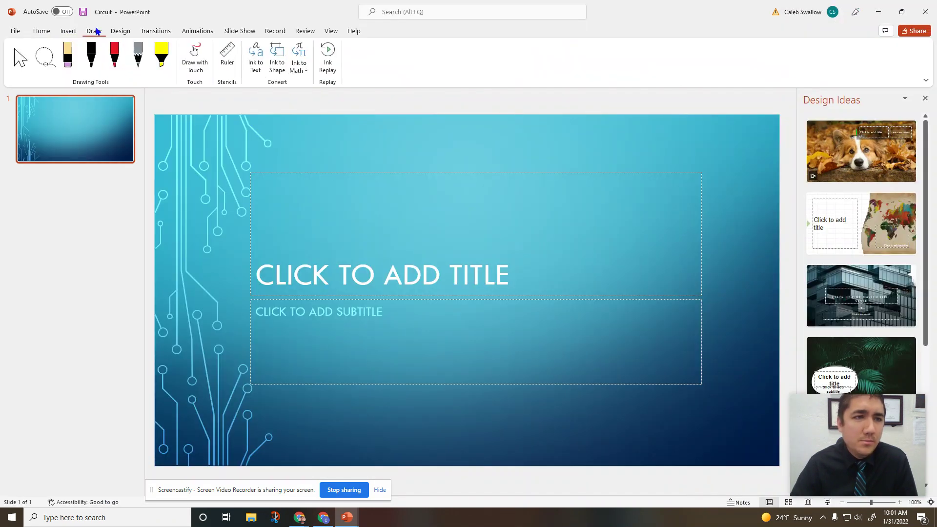
pyautogui.click(41, 32)
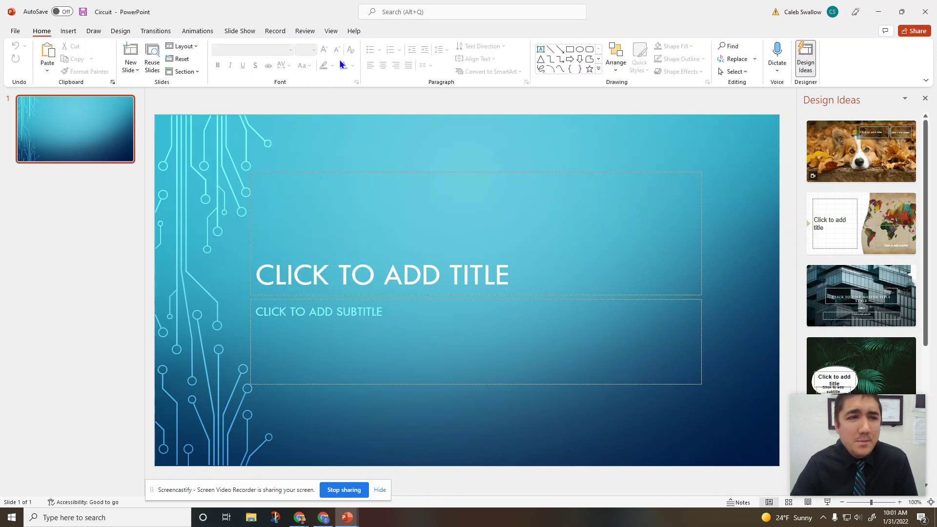
pyautogui.click(137, 72)
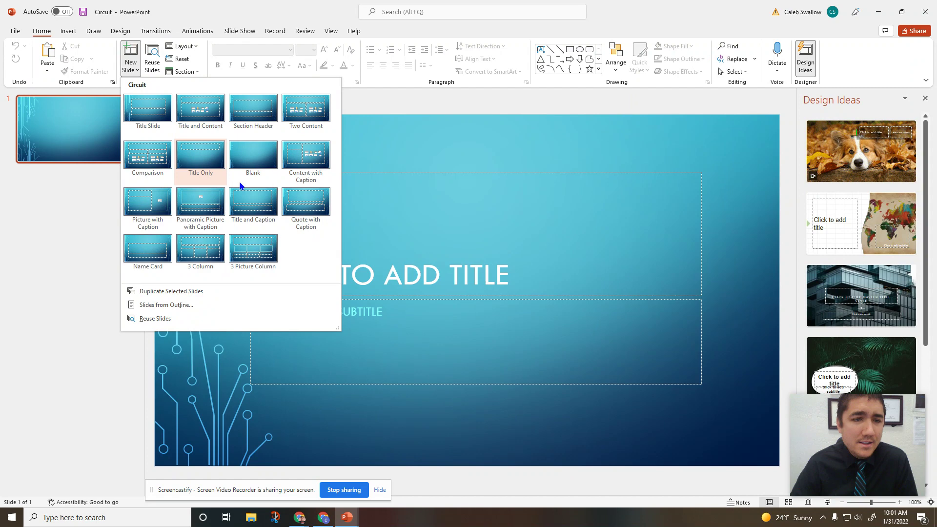
# Step: Add a Comparison-layout slide, then glance at the Layout and New Slide galleries without changes
pyautogui.click(139, 159)
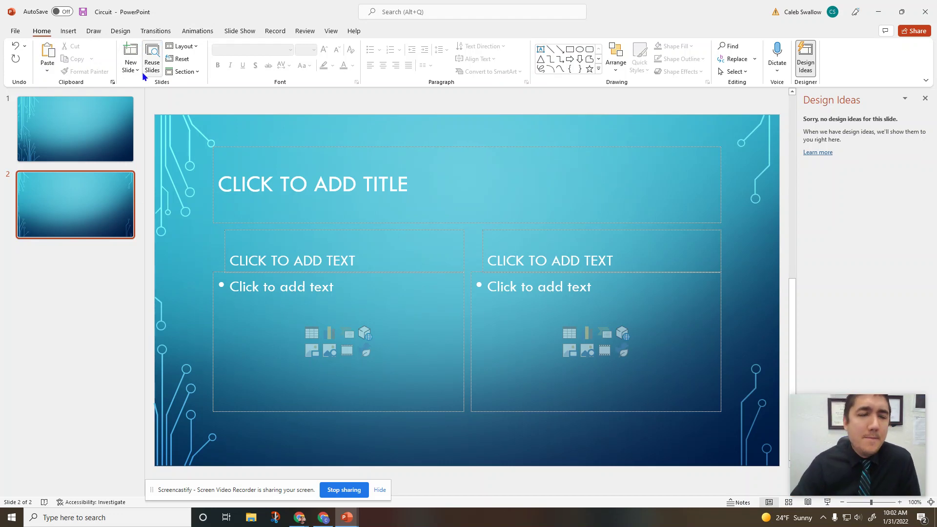
pyautogui.click(183, 46)
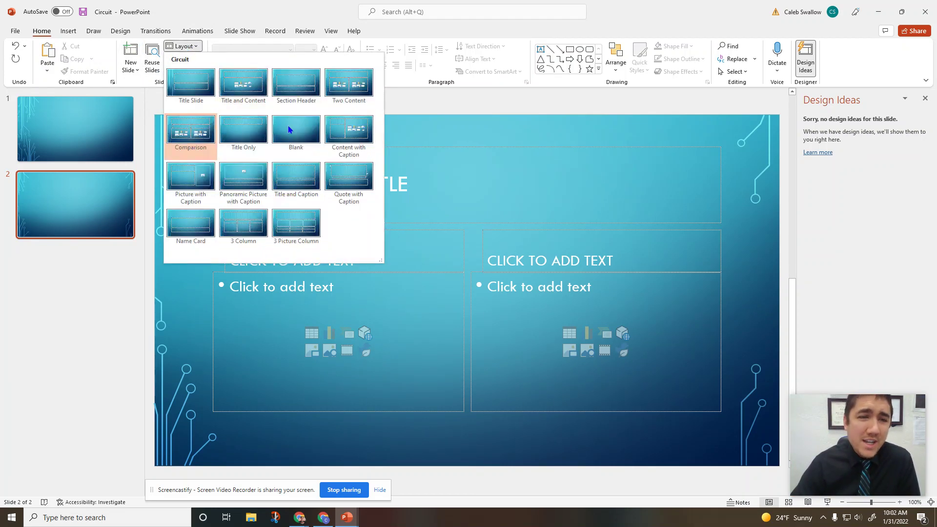
pyautogui.click(461, 174)
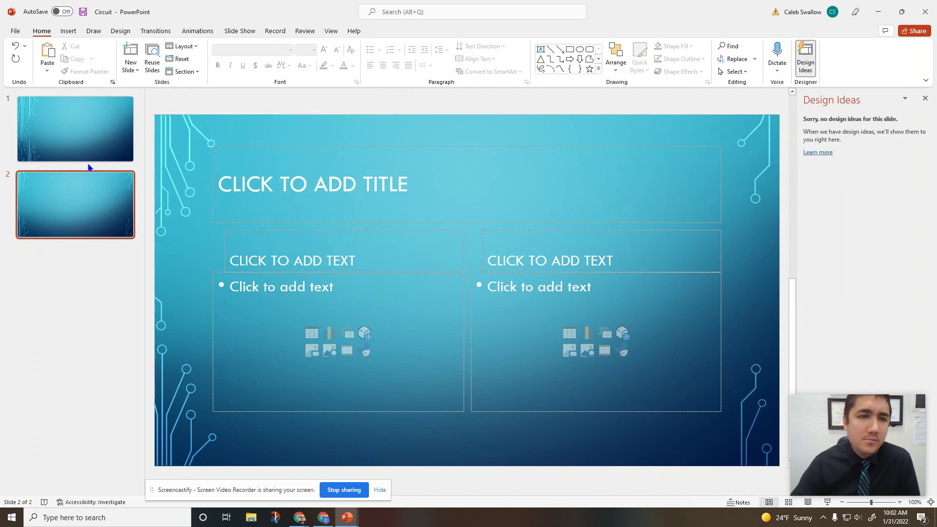
pyautogui.click(130, 70)
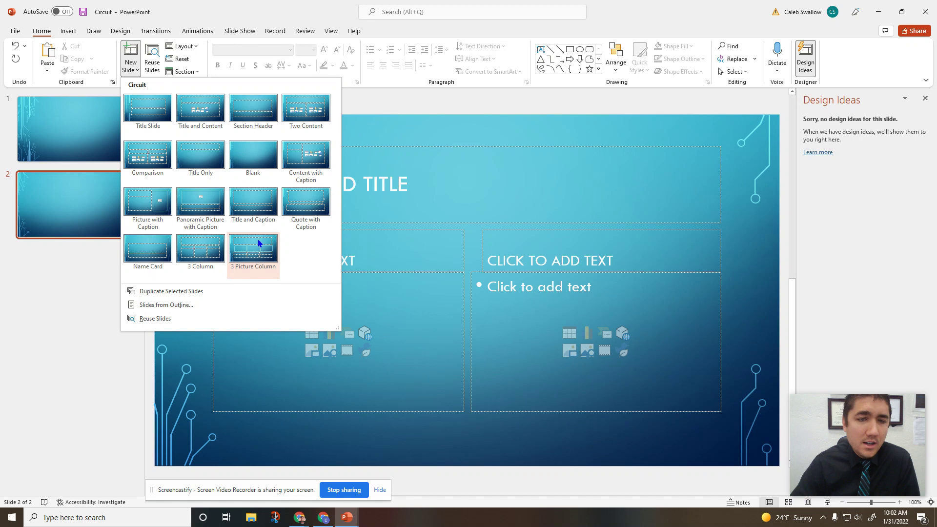
pyautogui.click(543, 198)
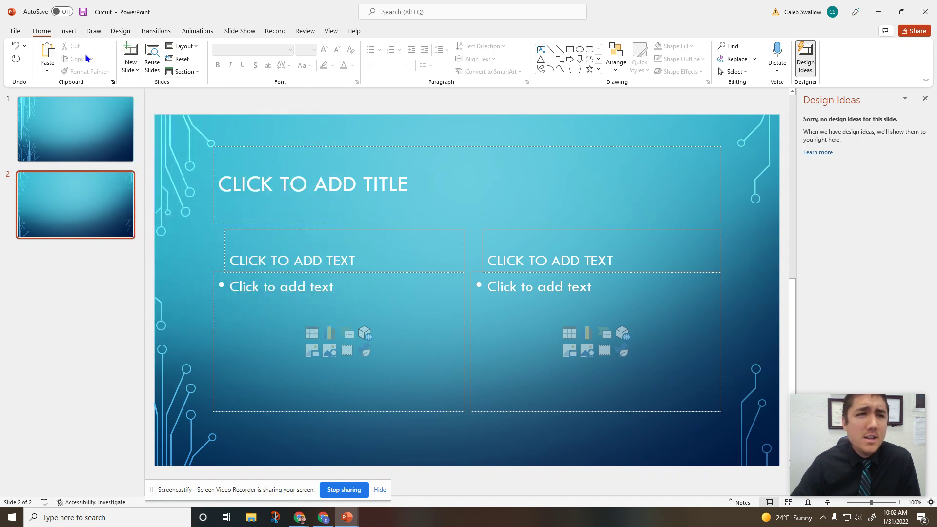
# Step: Type the title INTRO TO POWERPOINT and centre it
pyautogui.click(301, 222)
pyautogui.click(302, 199)
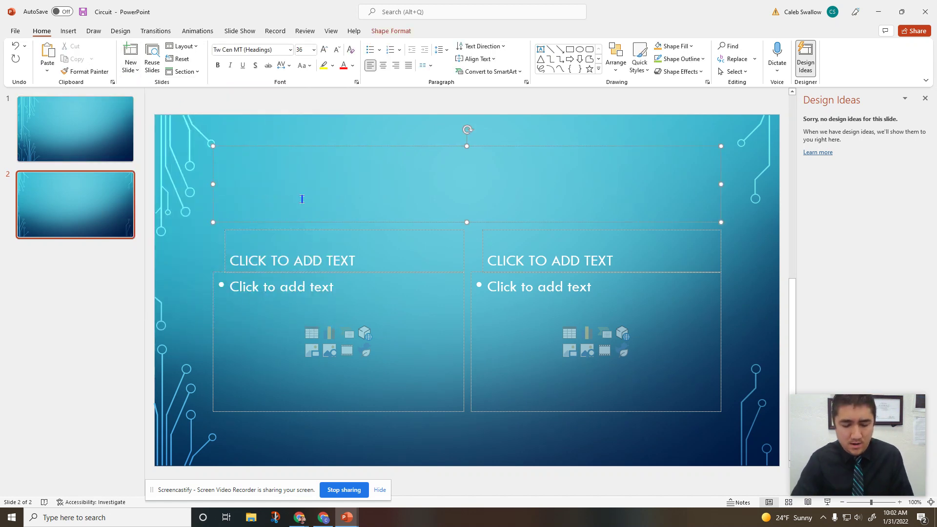
pyautogui.write('INTRO TO P')
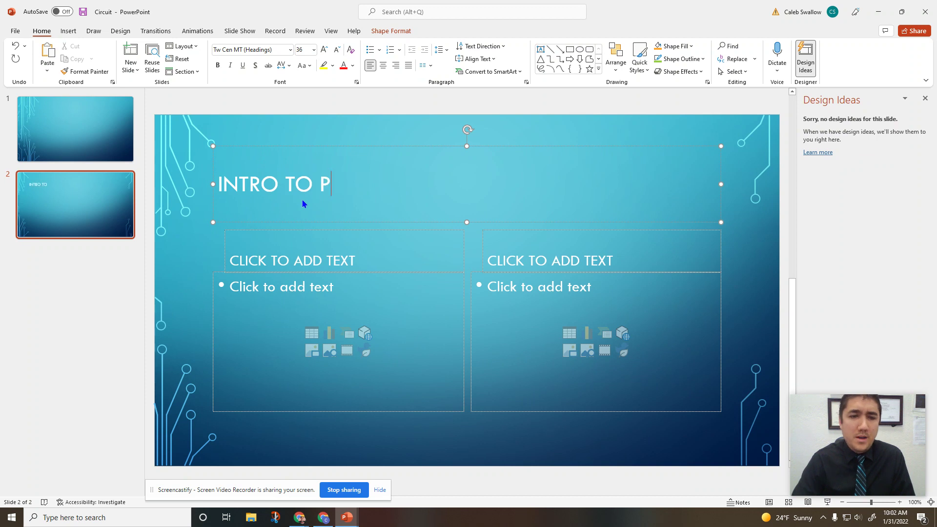
pyautogui.write('OWERPOINT')
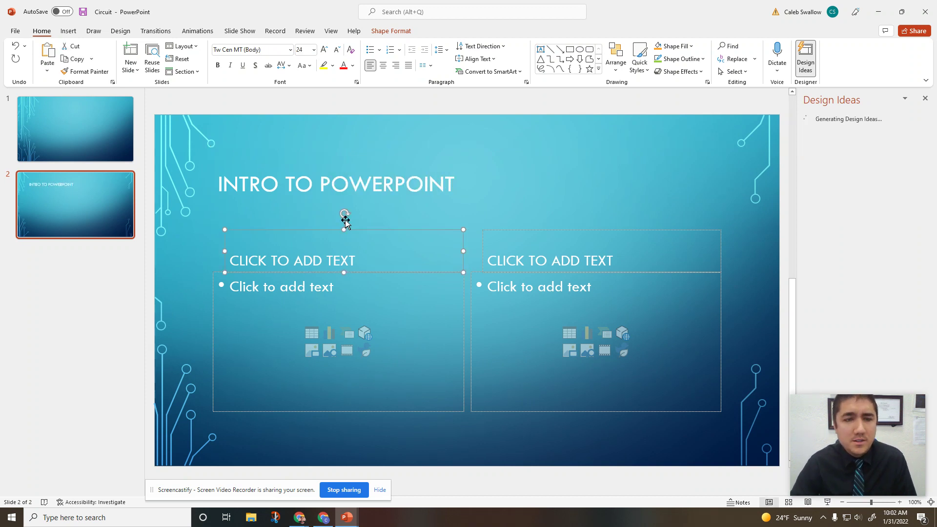
pyautogui.tripleClick(349, 196)
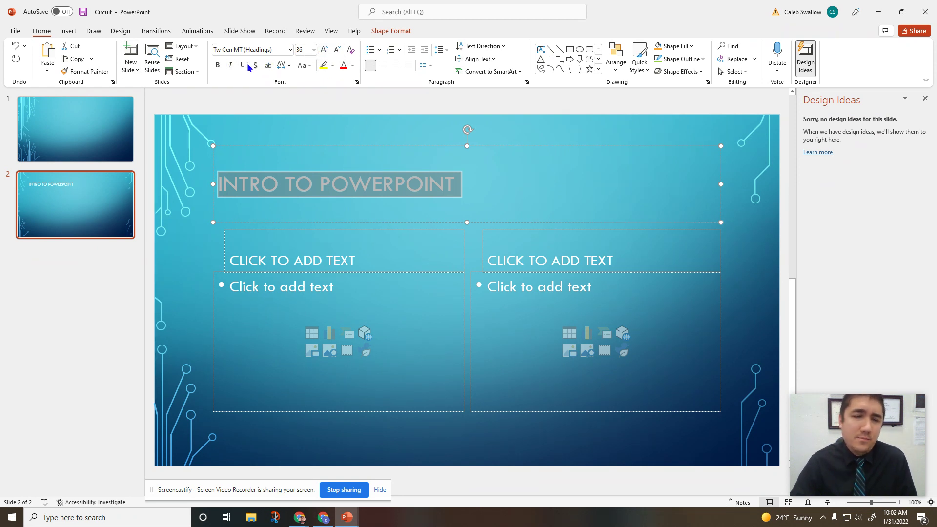
pyautogui.click(383, 65)
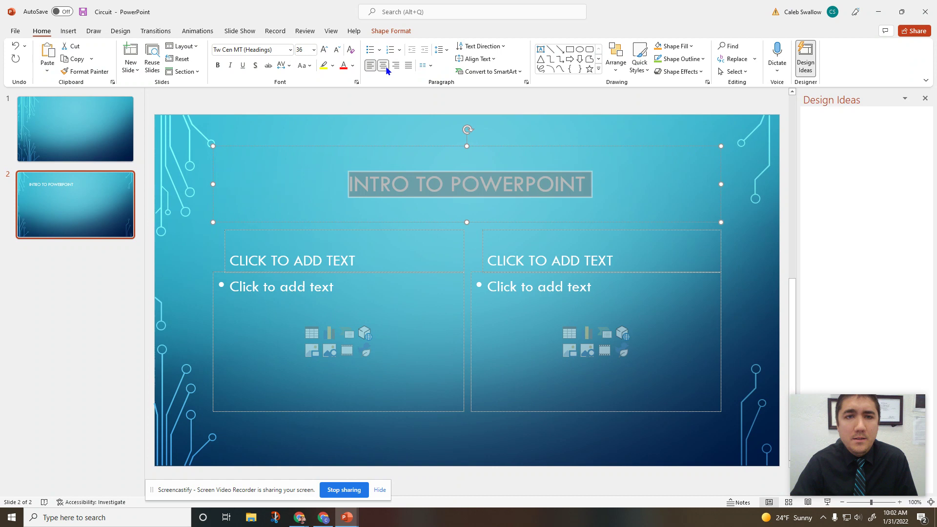
# Step: Enlarge the title font to 72 pt, then click into the left column's content area
pyautogui.click(324, 50)
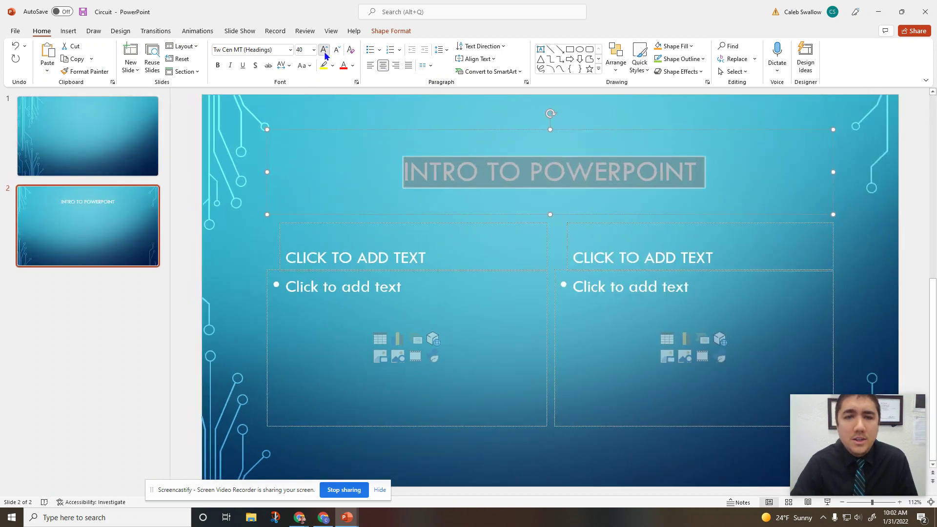
pyautogui.click(324, 50)
pyautogui.click(324, 50)
pyautogui.click(324, 50)
pyautogui.click(324, 50)
pyautogui.click(324, 50)
pyautogui.click(324, 50)
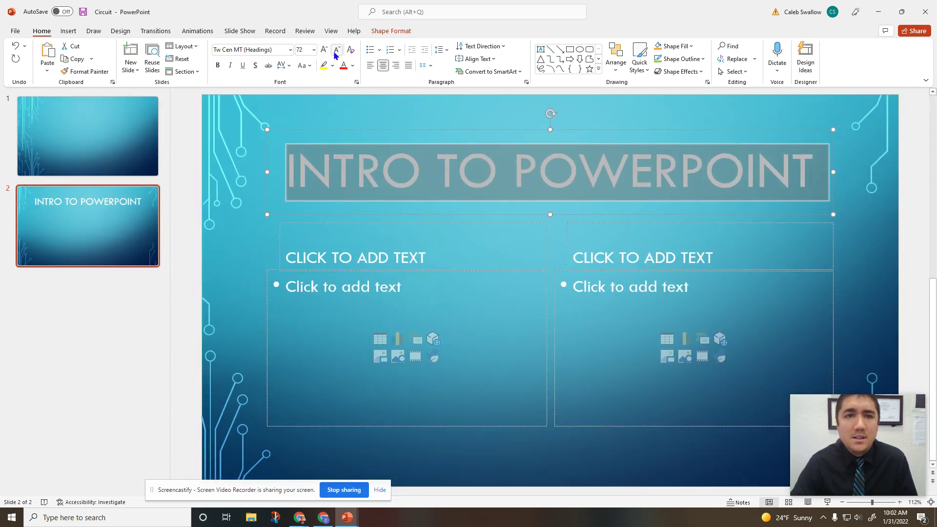
pyautogui.click(336, 50)
pyautogui.click(337, 50)
pyautogui.click(336, 50)
pyautogui.click(336, 50)
pyautogui.click(336, 50)
pyautogui.click(337, 51)
pyautogui.click(336, 51)
pyautogui.click(324, 50)
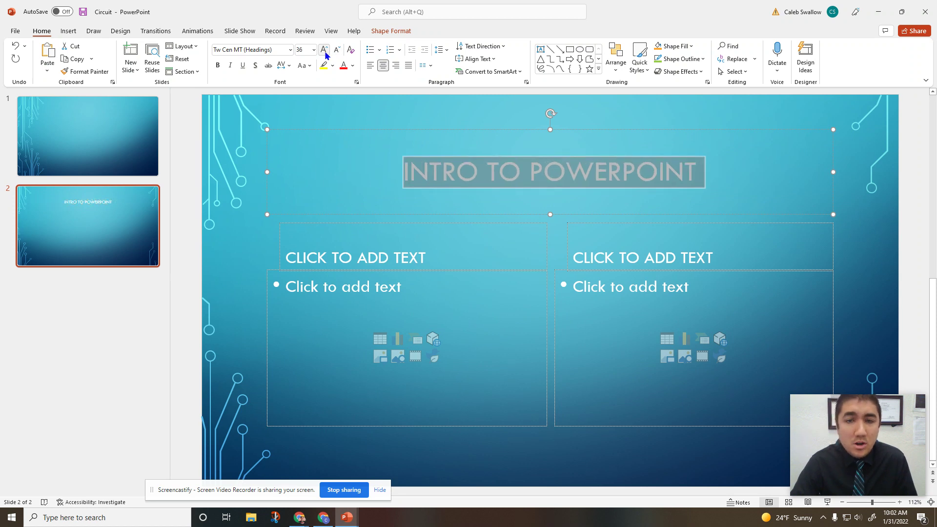
pyautogui.click(324, 50)
pyautogui.click(324, 49)
pyautogui.click(324, 50)
pyautogui.click(324, 50)
pyautogui.click(324, 50)
pyautogui.click(324, 50)
pyautogui.click(324, 50)
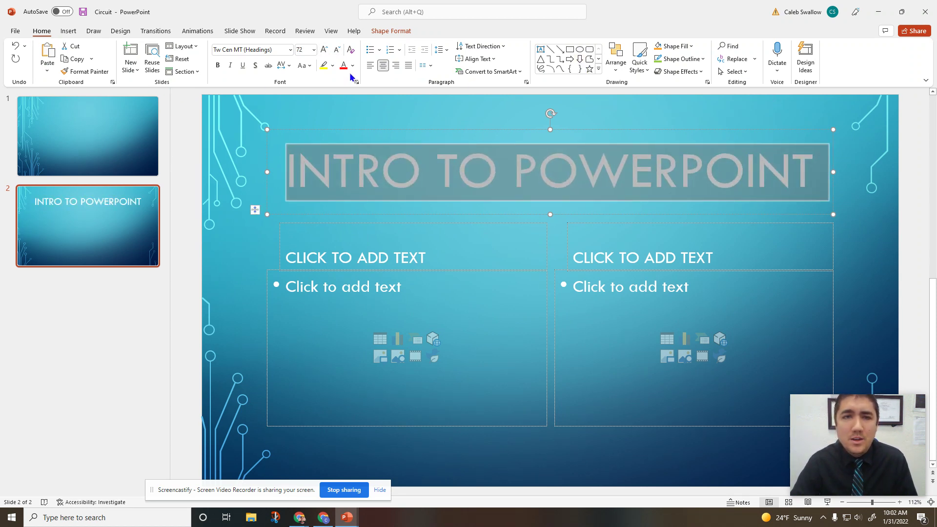
pyautogui.click(340, 296)
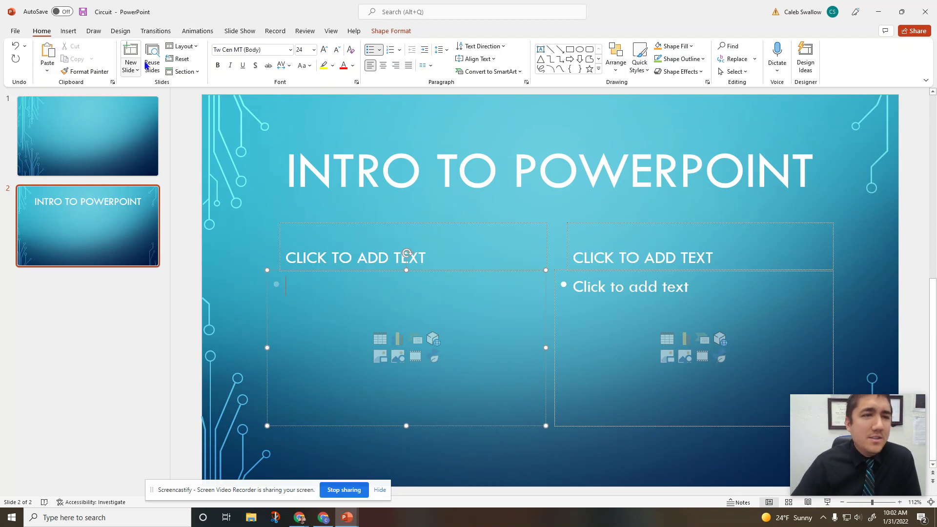
pyautogui.click(68, 31)
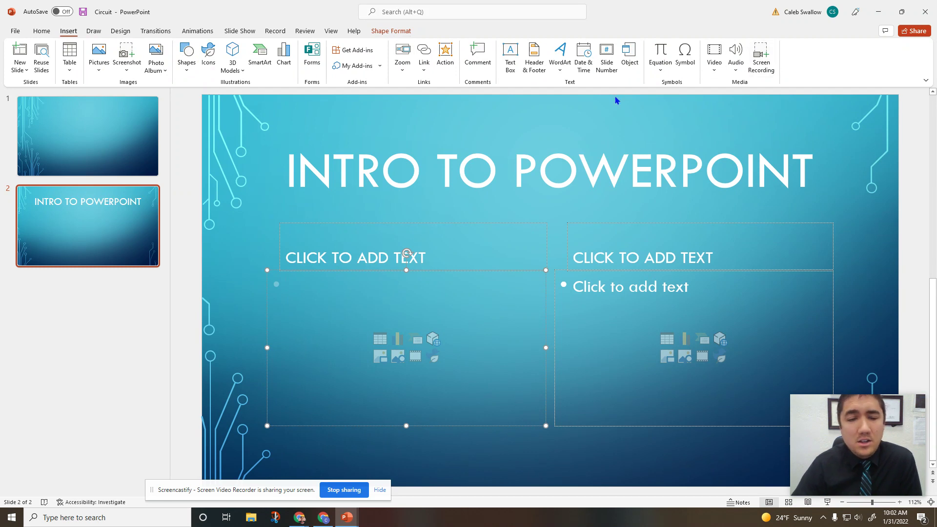
# Step: Insert the 'images' pepperoni pizza picture from this computer and move it lower-left into the left column
pyautogui.click(97, 73)
pyautogui.click(140, 99)
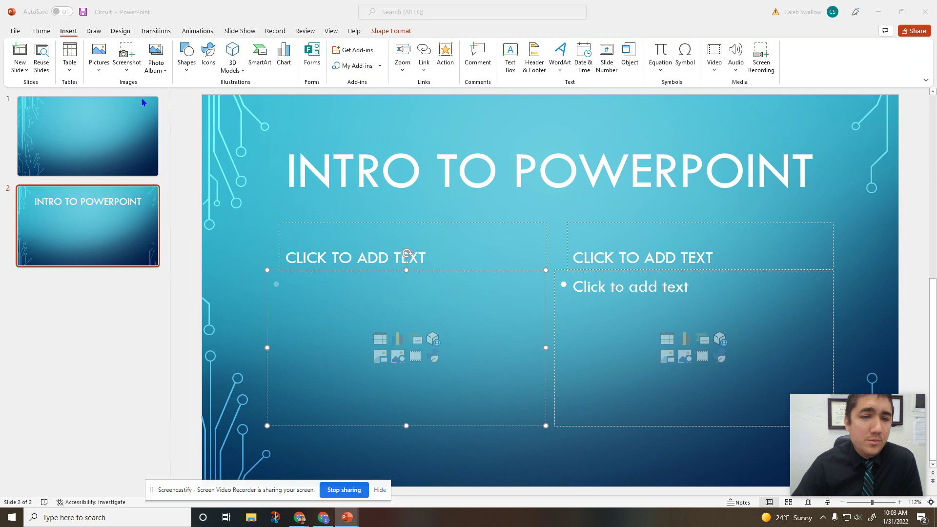
pyautogui.scroll(-3, 251, 181)
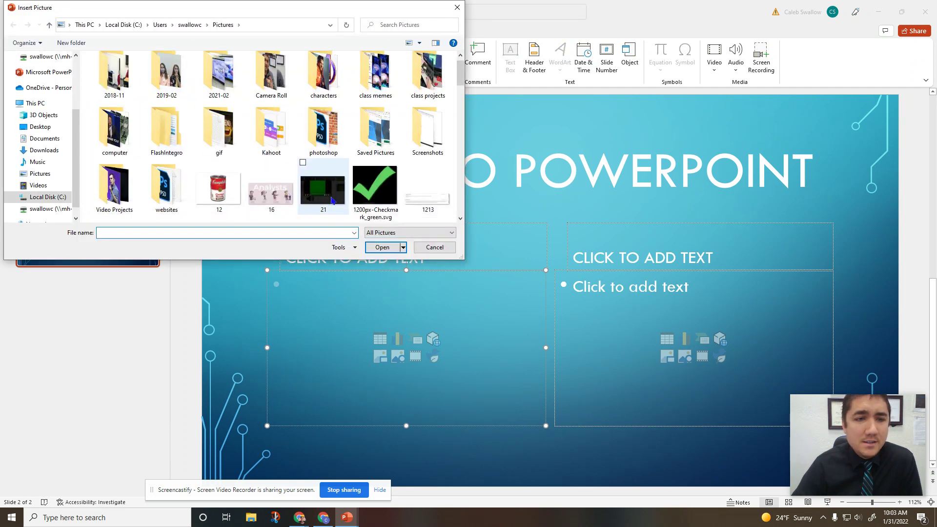
pyautogui.scroll(-3, 250, 181)
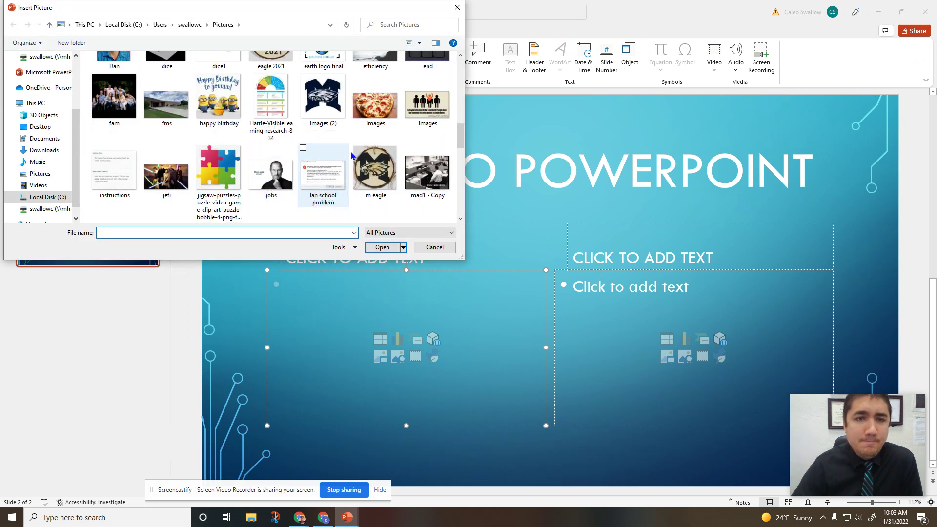
pyautogui.click(368, 119)
pyautogui.click(377, 245)
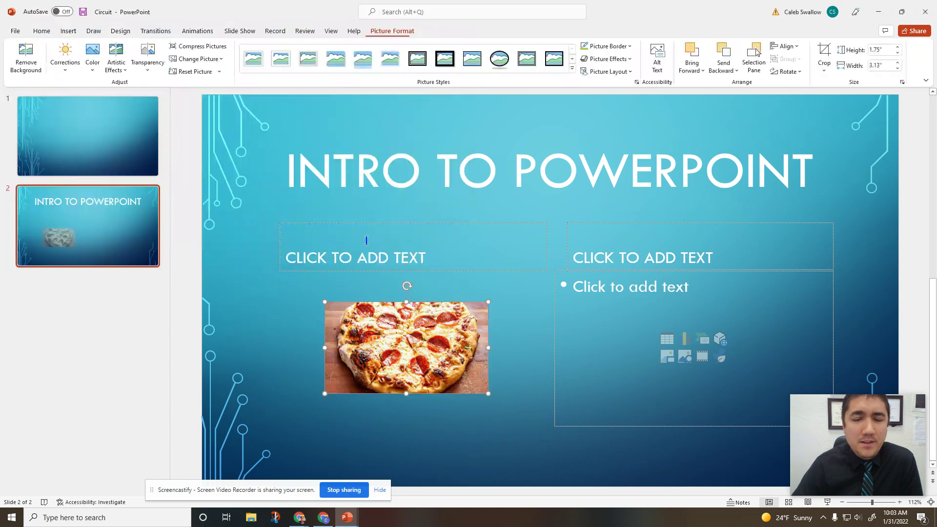
pyautogui.moveTo(432, 348); pyautogui.dragTo(414, 354)
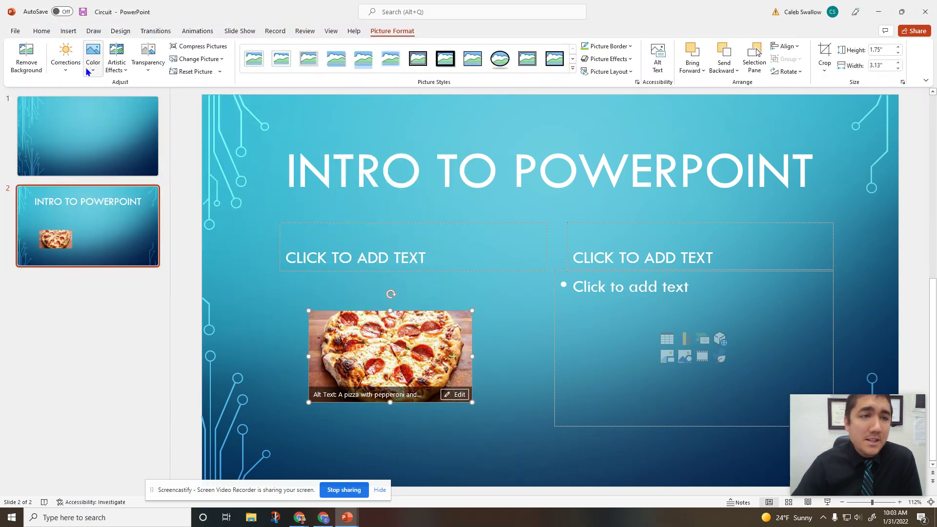
# Step: Draw a Smiley Face shape between the column headings and apply the orange shape style
pyautogui.click(69, 31)
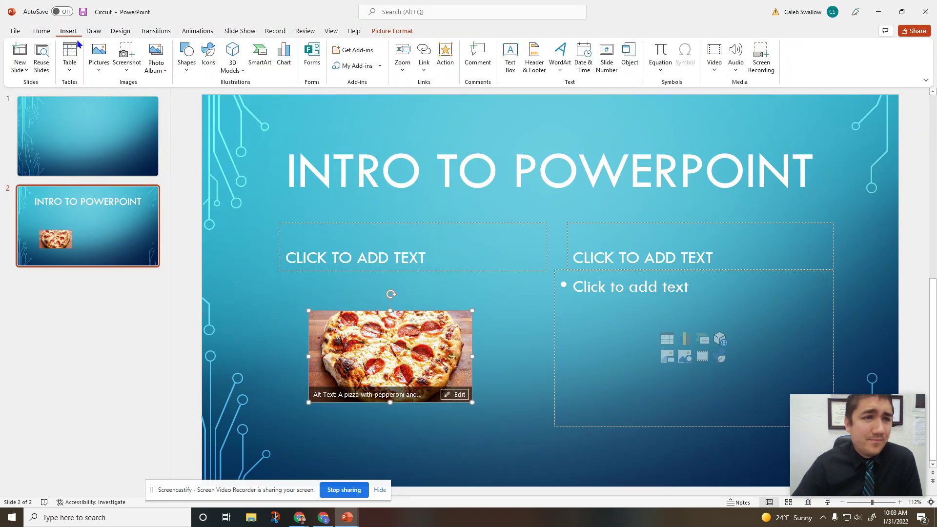
pyautogui.click(187, 65)
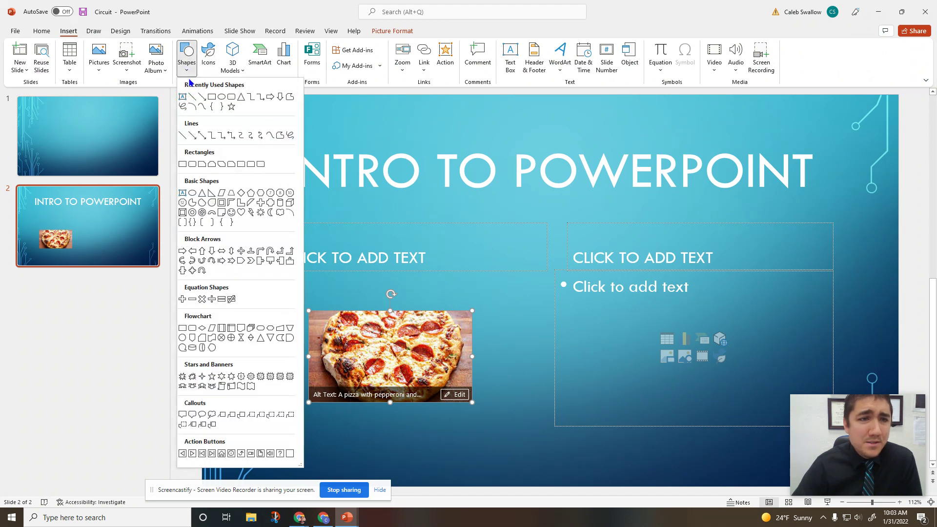
pyautogui.click(231, 212)
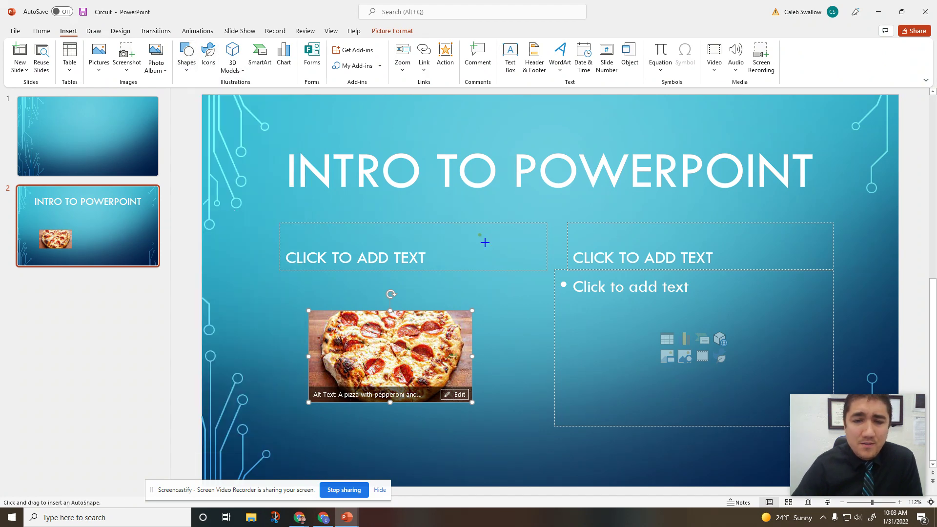
pyautogui.moveTo(479, 235); pyautogui.dragTo(579, 307)
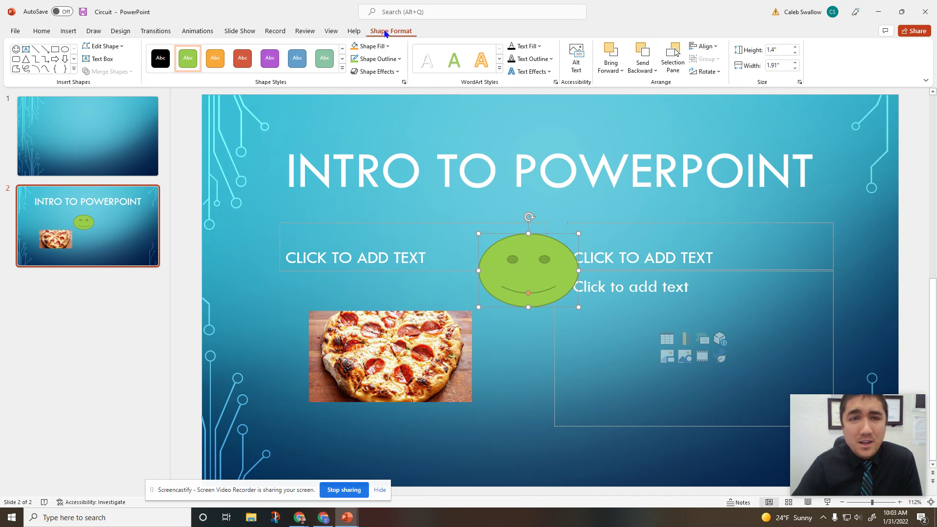
pyautogui.click(215, 57)
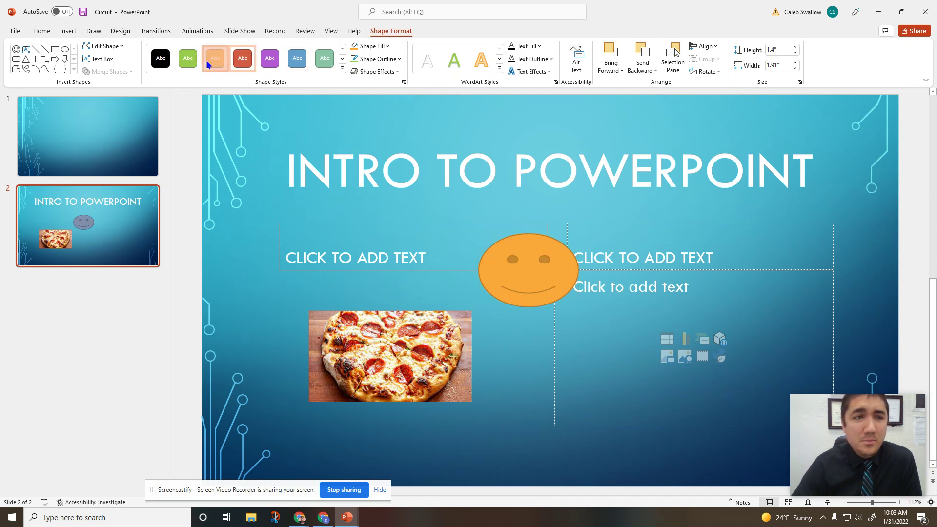
pyautogui.click(68, 31)
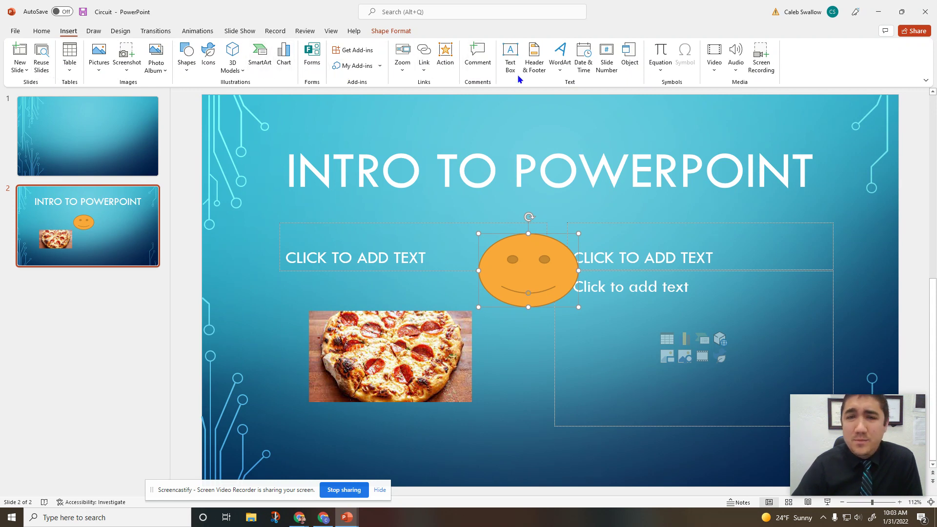
# Step: Add a text box below the pizza picture reading 'Hello!!'
pyautogui.click(511, 59)
pyautogui.moveTo(262, 427); pyautogui.dragTo(533, 468)
pyautogui.write('Hello!!')
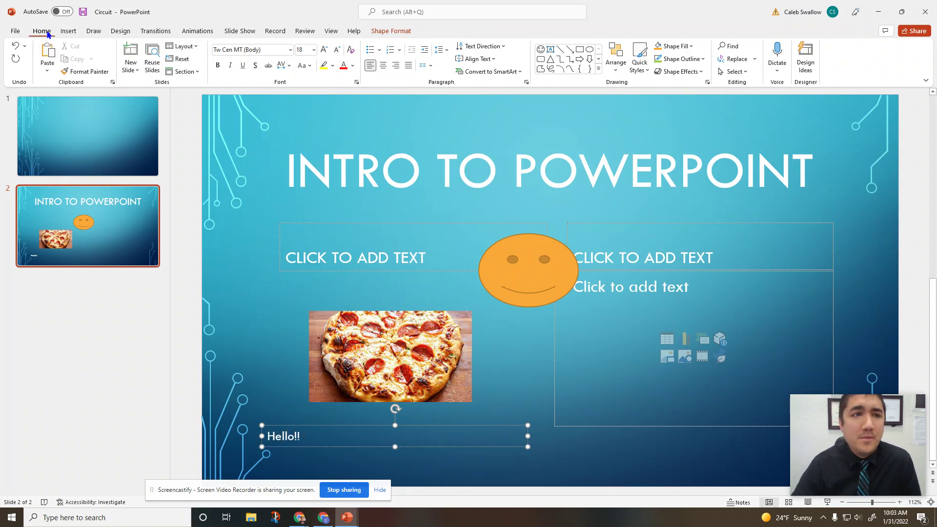
# Step: Insert WordArt reading 'Hello!' over the smiley in the chosen style
pyautogui.click(68, 30)
pyautogui.click(559, 68)
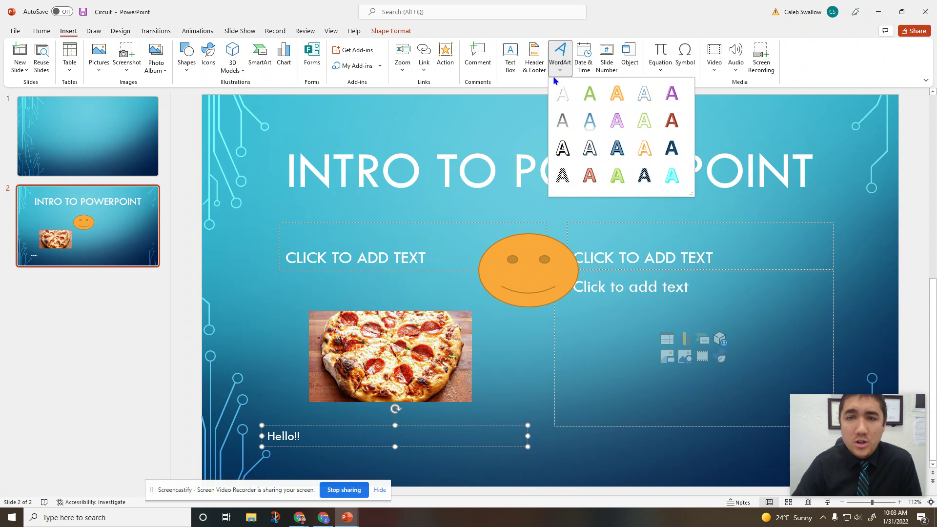
pyautogui.click(617, 148)
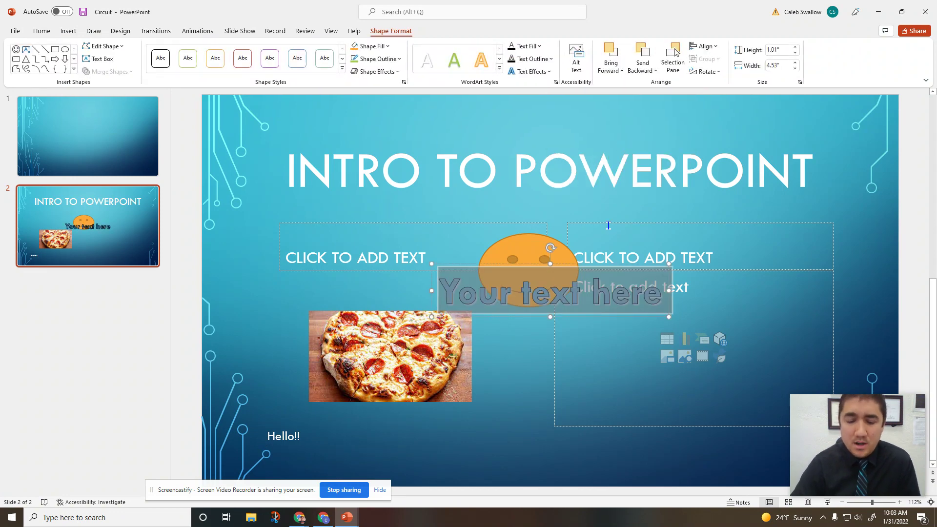
pyautogui.write('Hello!')
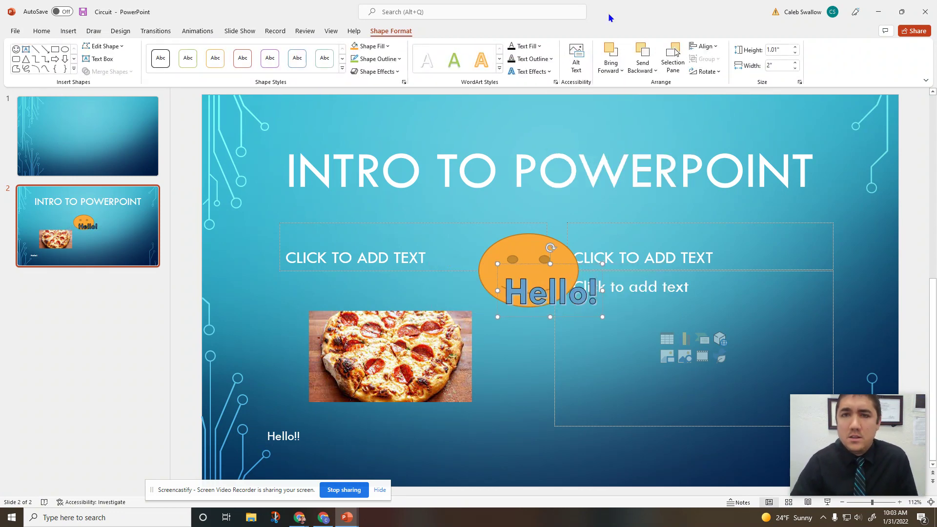
pyautogui.click(68, 31)
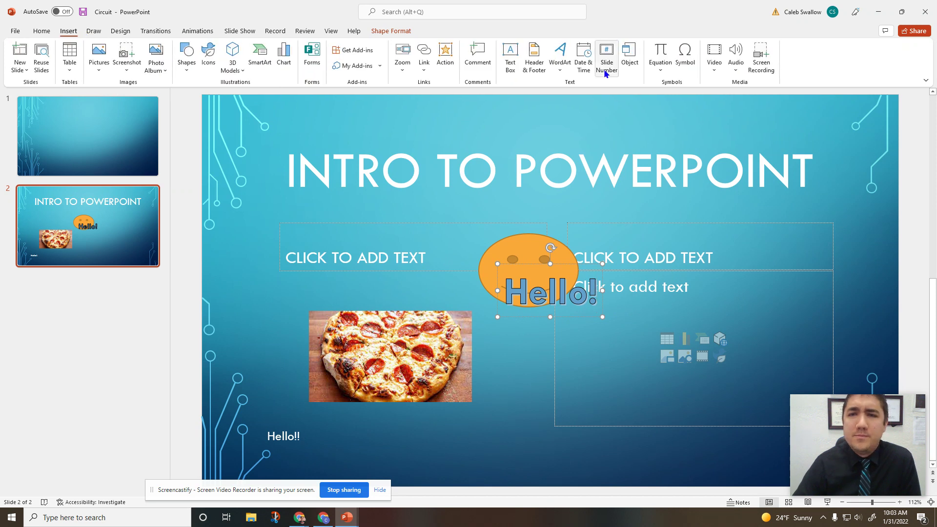
pyautogui.click(718, 70)
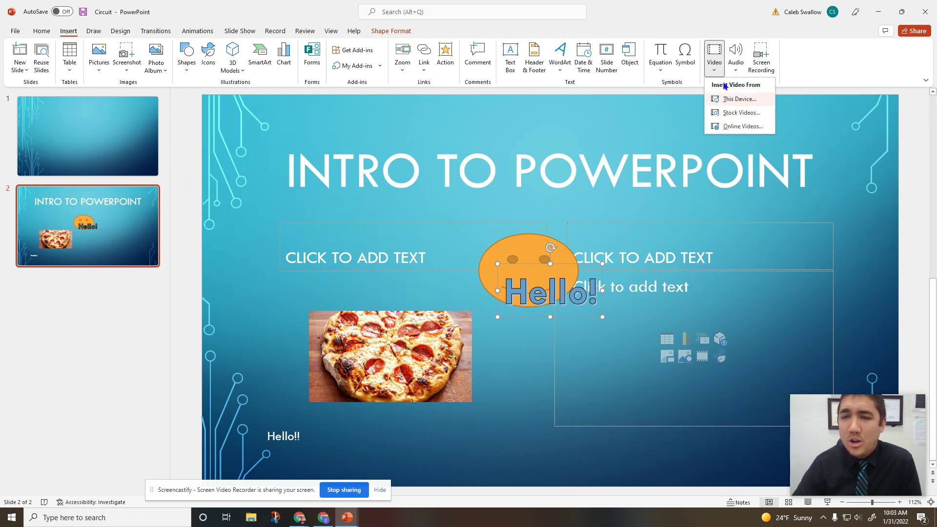
pyautogui.click(792, 61)
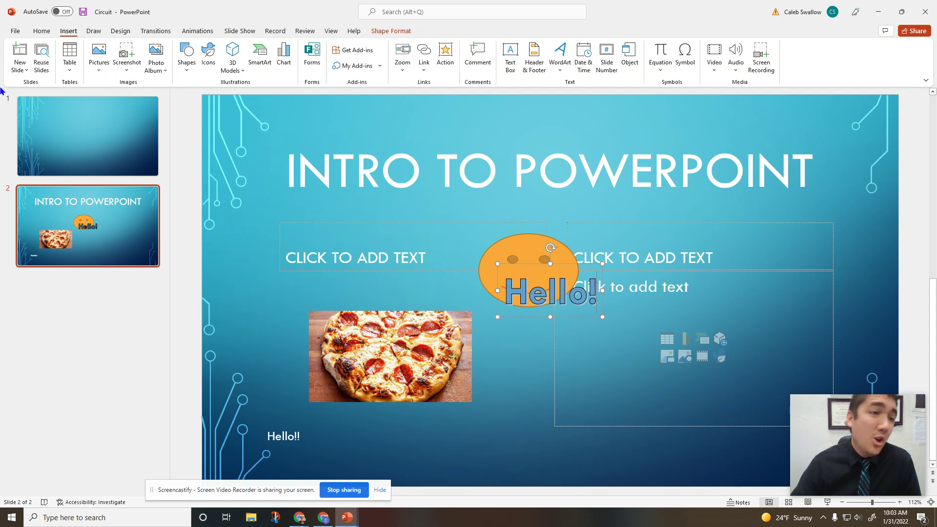
pyautogui.click(19, 67)
pyautogui.click(20, 67)
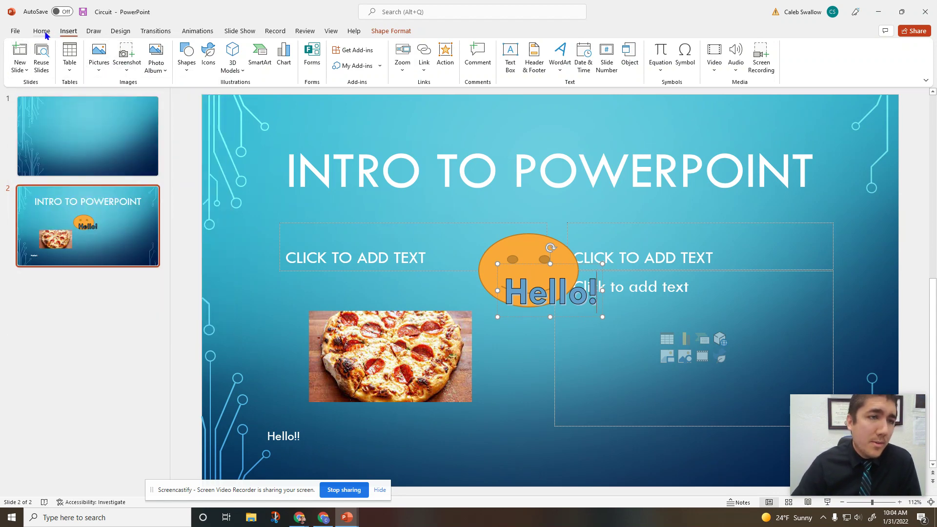
# Step: With the red pen, draw freehand strokes beside the INTRO TO POWERPOINT title at the top-left
pyautogui.click(93, 32)
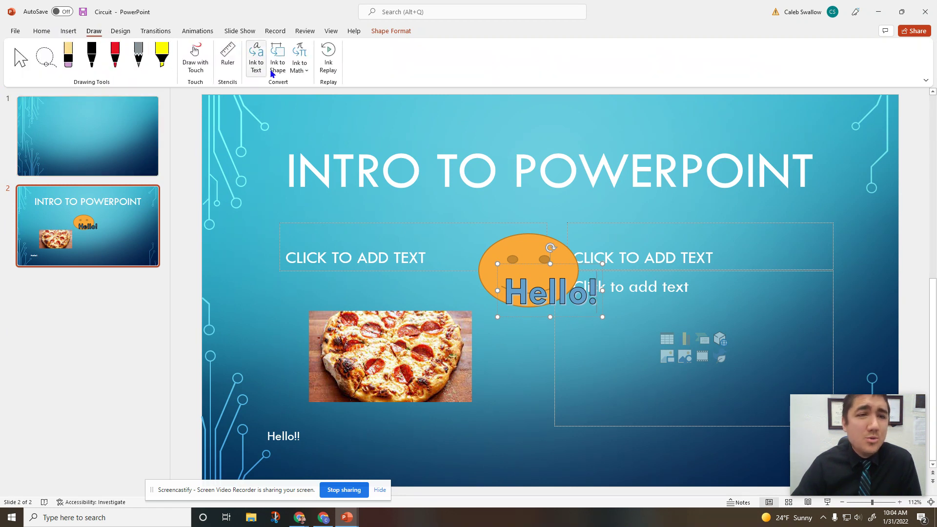
pyautogui.click(115, 57)
pyautogui.moveTo(233, 128); pyautogui.dragTo(242, 205)
pyautogui.moveTo(273, 131)
pyautogui.mouseDown()
pyautogui.moveTo(257, 214)
pyautogui.moveTo(293, 182)
pyautogui.mouseUp()
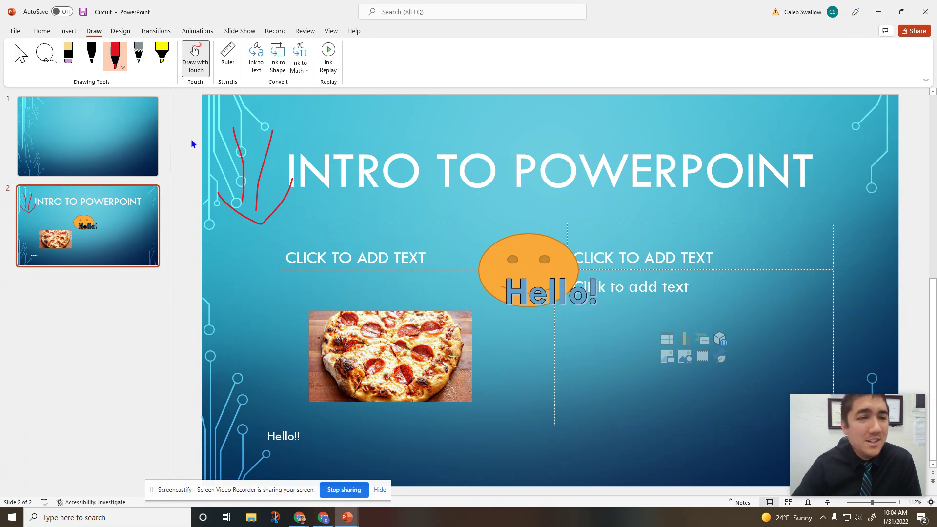
pyautogui.click(120, 31)
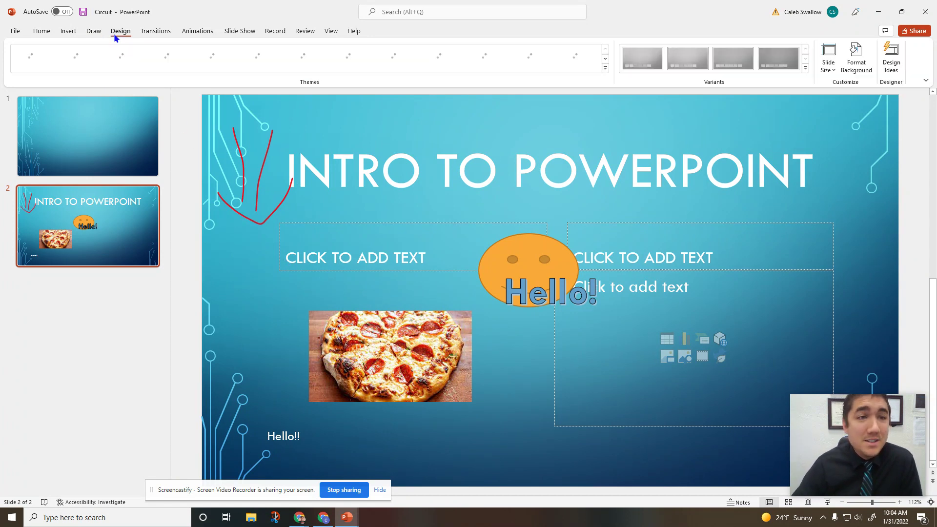
# Step: Apply the blue-and-white theme from the Themes gallery to the deck
pyautogui.click(606, 69)
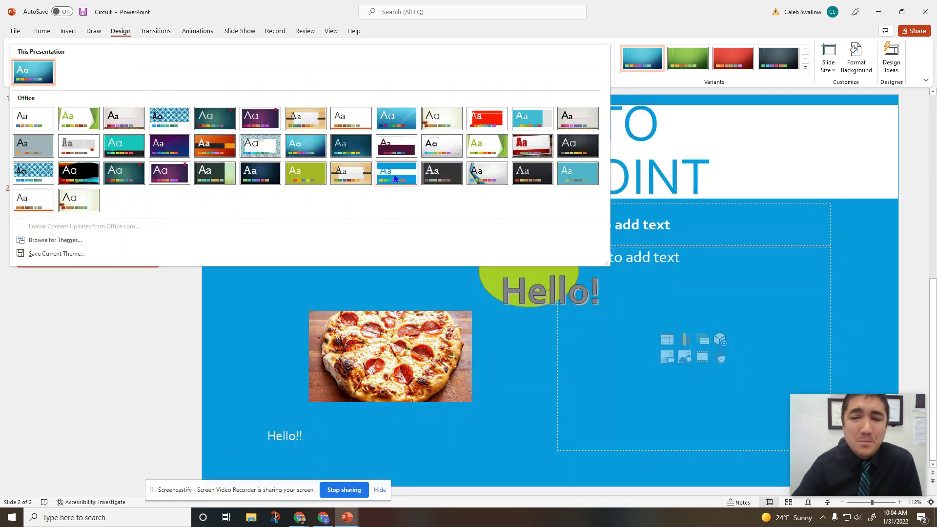
pyautogui.click(396, 179)
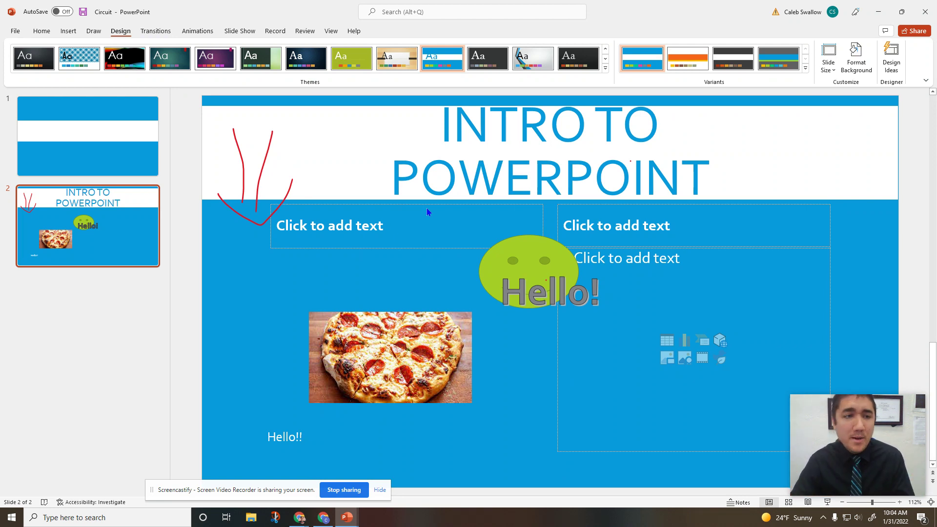
pyautogui.click(43, 32)
pyautogui.click(15, 31)
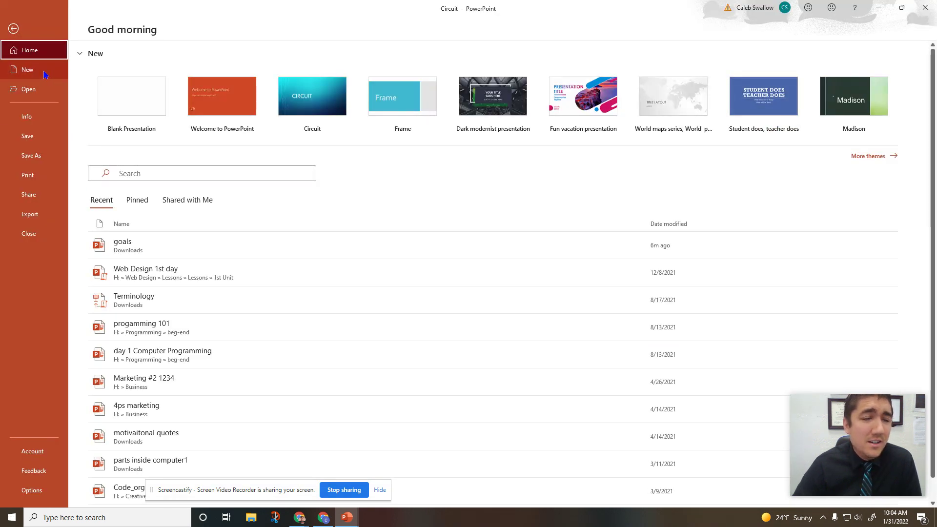
pyautogui.click(19, 71)
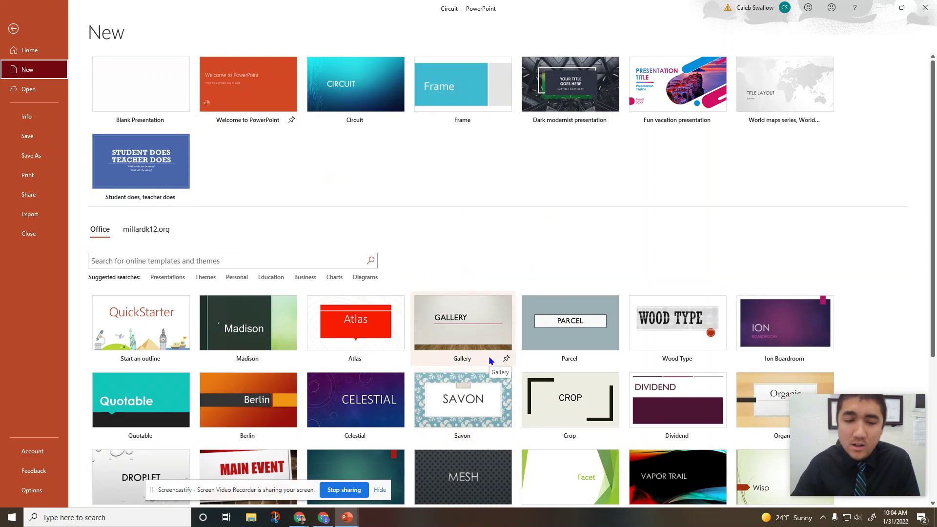
pyautogui.click(13, 29)
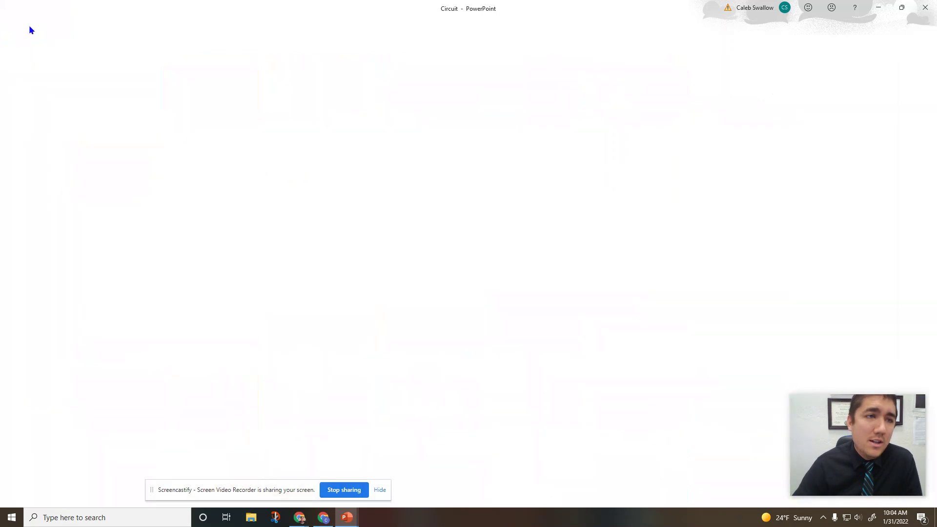